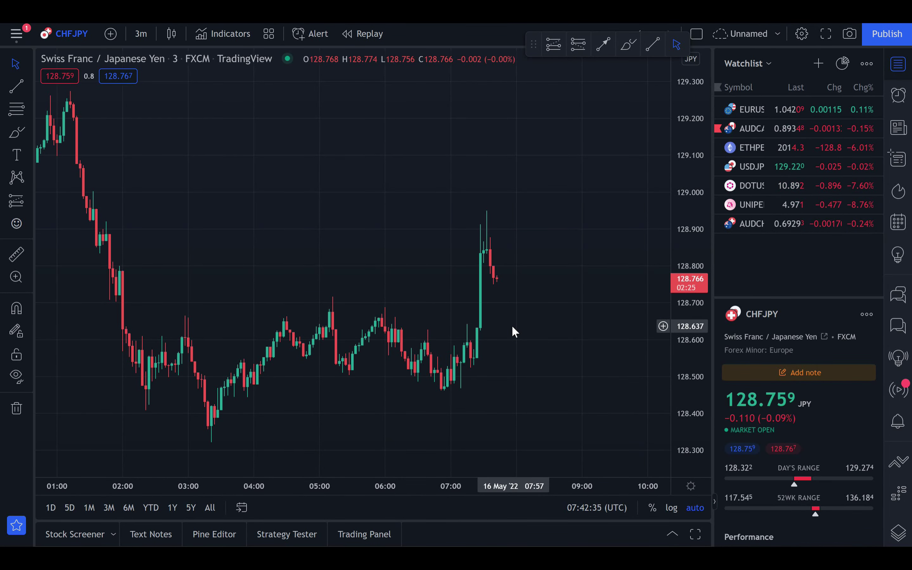
pyautogui.scroll(3, 514, 341)
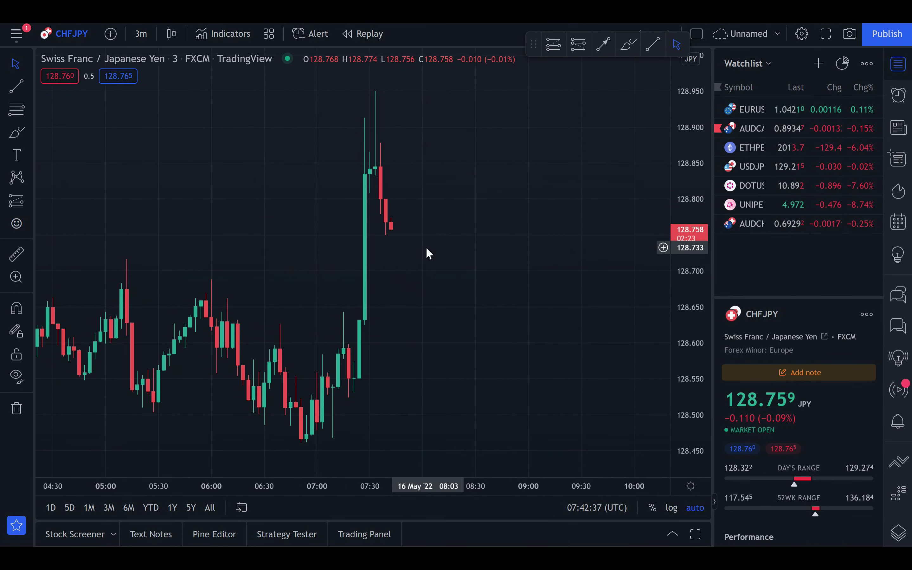
pyautogui.scroll(-3, 438, 259)
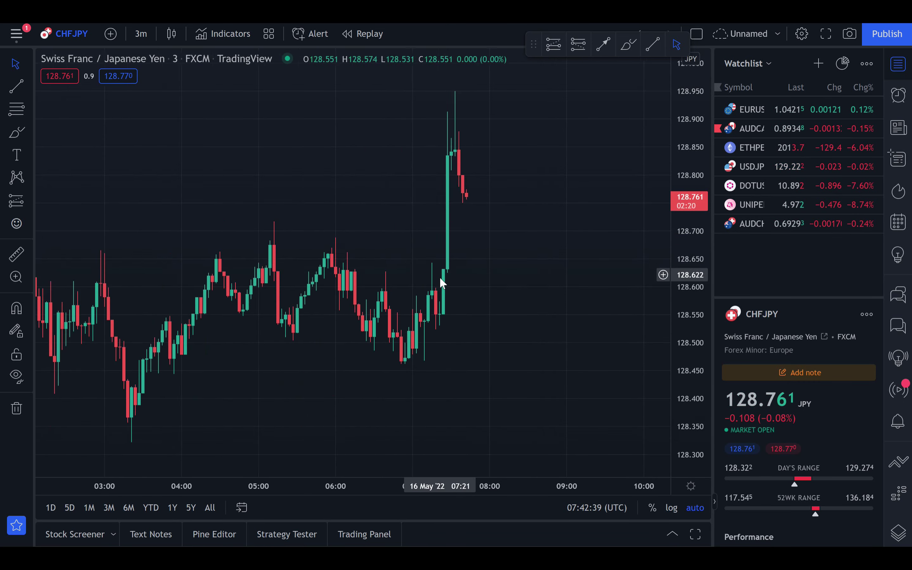
pyautogui.scroll(-1, 461, 299)
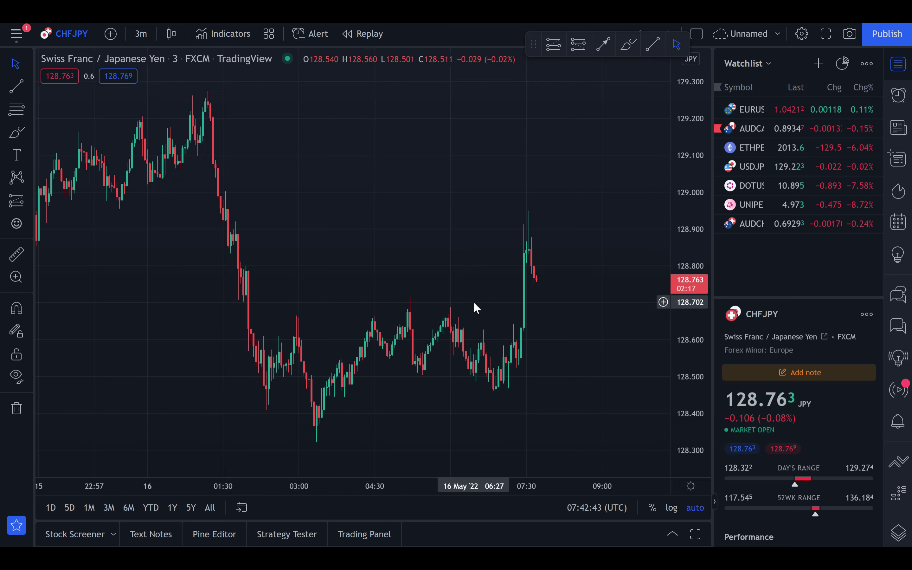
pyautogui.scroll(1, 473, 301)
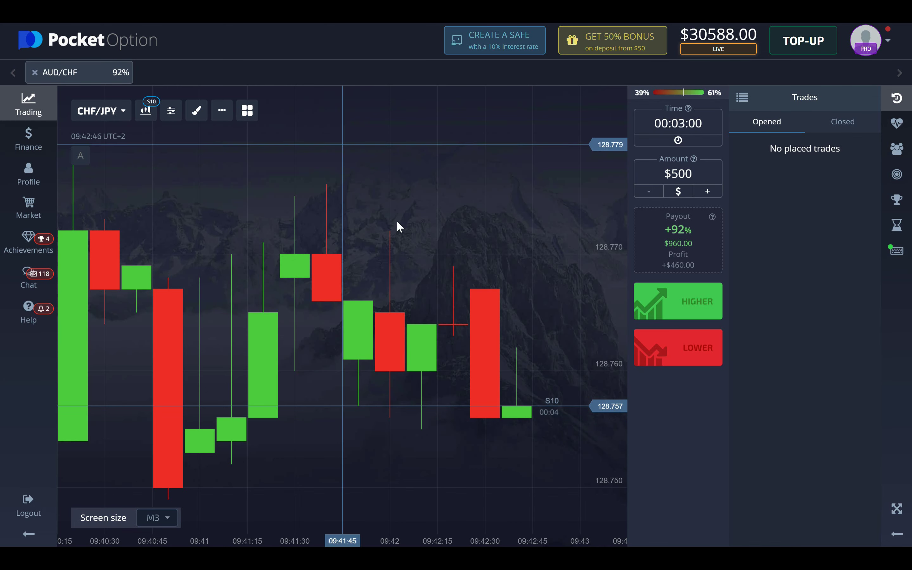
# - Switch to Pocket Option and raise the CHF/JPY trade amount to $3000
pyautogui.click(708, 191)
pyautogui.click(707, 192)
pyautogui.click(707, 192)
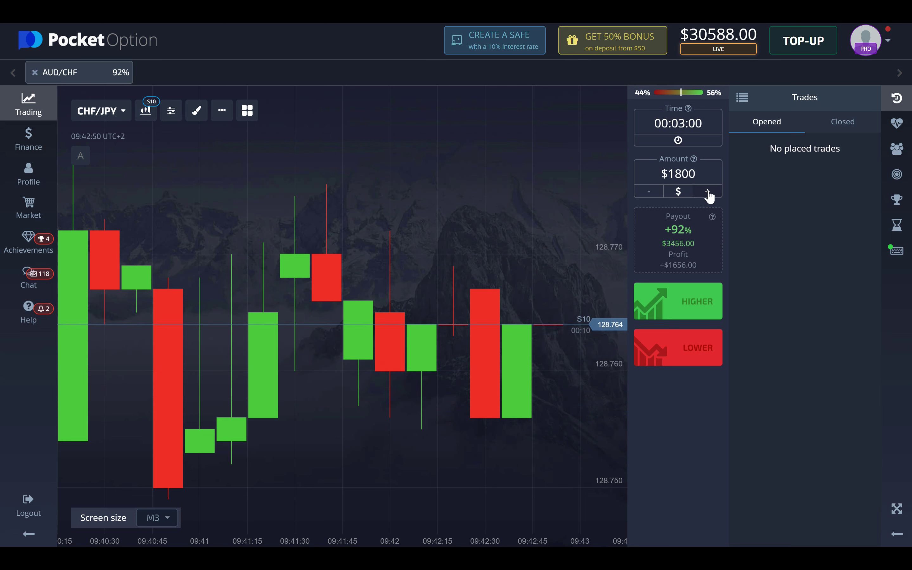
pyautogui.click(707, 191)
pyautogui.click(708, 191)
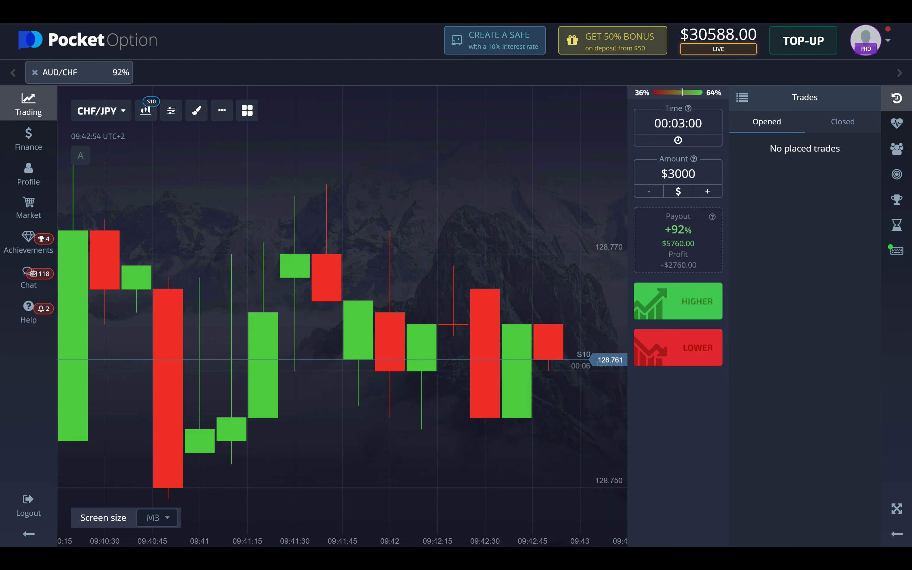
# - Return to the TradingView CHFJPY chart and change its interval to 1 hour, showing price history back to late April
pyautogui.hotkey('alt', 'Tab')
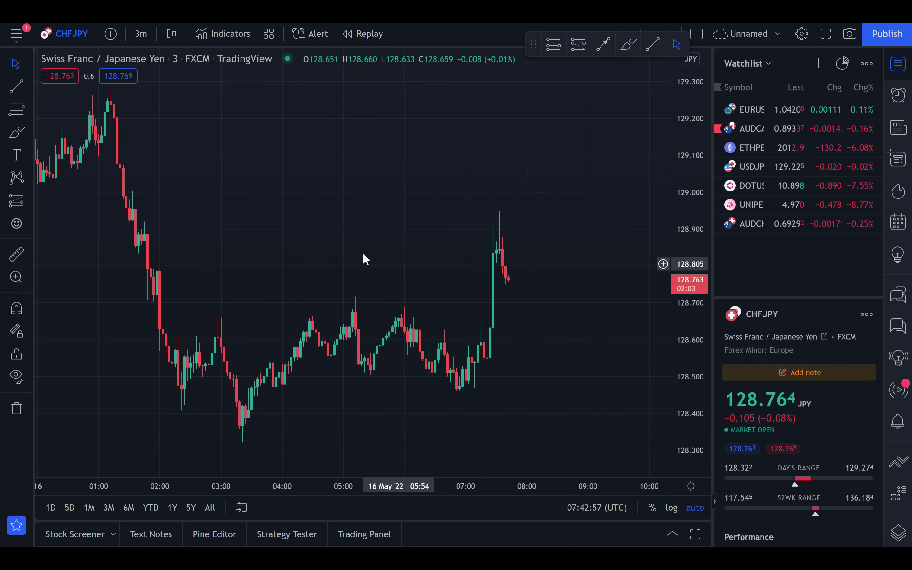
pyautogui.click(141, 34)
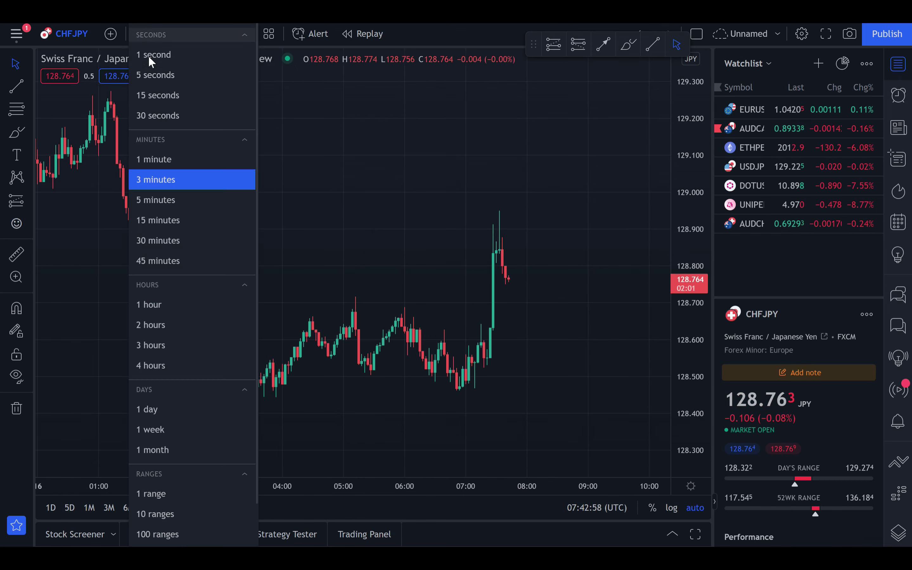
pyautogui.click(165, 305)
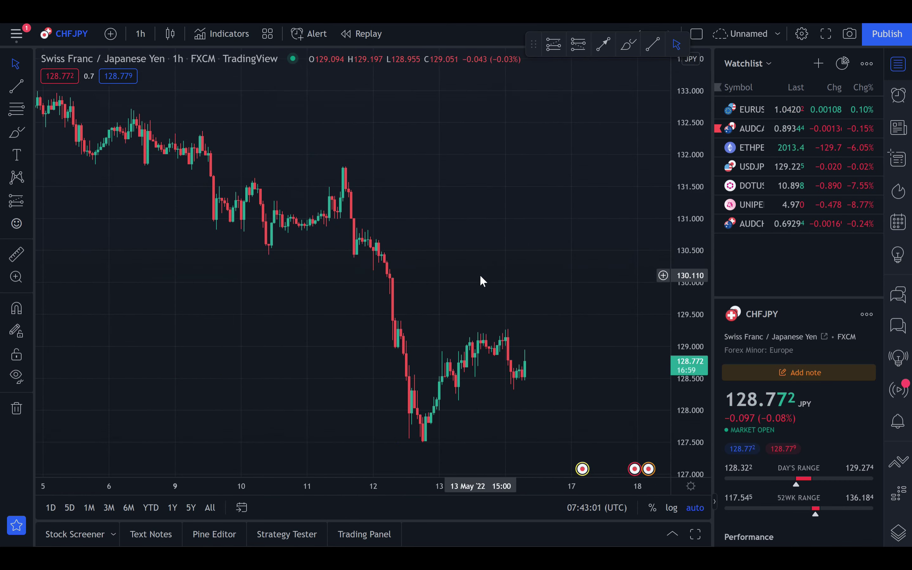
pyautogui.scroll(-5, 474, 285)
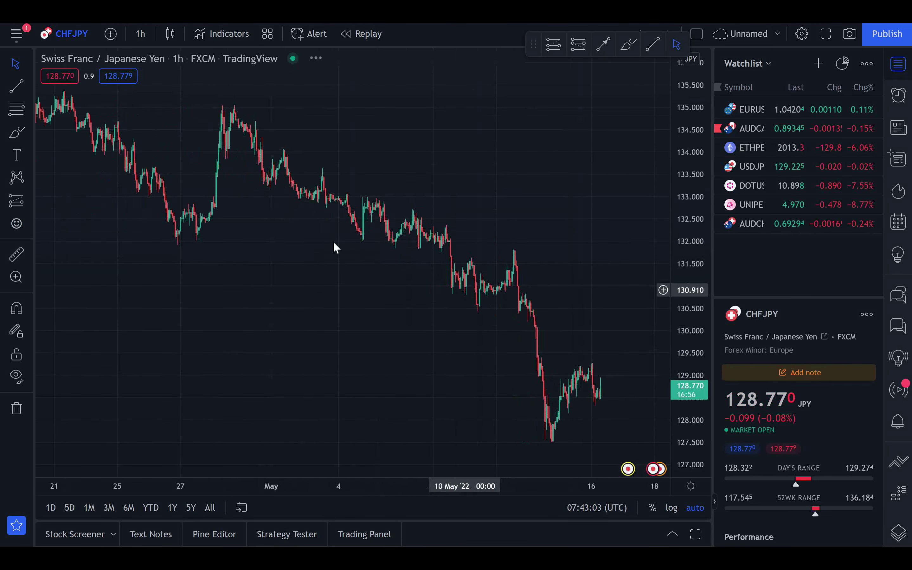
pyautogui.scroll(1, 227, 175)
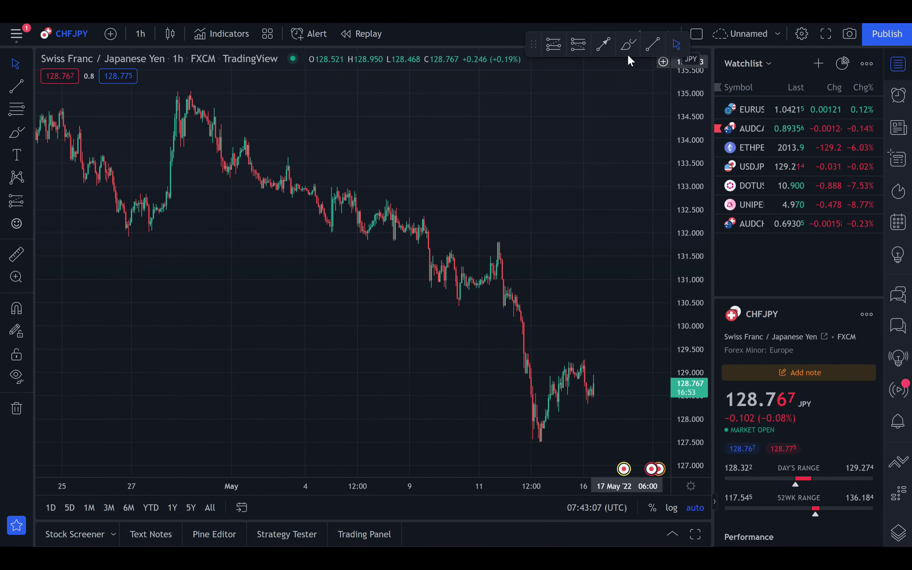
# - Circle the successive lower highs of the May downtrend with the Brush, moving the floating drawing toolbar clear of the drawing options
pyautogui.click(628, 46)
pyautogui.moveTo(241, 132)
pyautogui.mouseDown()
pyautogui.moveTo(245, 149)
pyautogui.moveTo(288, 155)
pyautogui.mouseUp()
pyautogui.moveTo(331, 182)
pyautogui.mouseDown()
pyautogui.moveTo(341, 198)
pyautogui.moveTo(327, 181)
pyautogui.mouseUp()
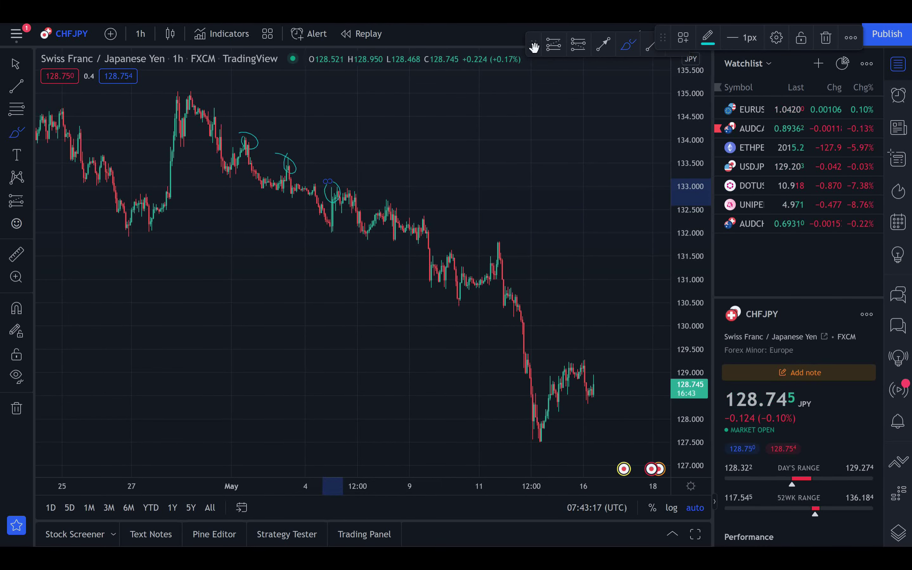
pyautogui.moveTo(534, 46); pyautogui.dragTo(505, 38)
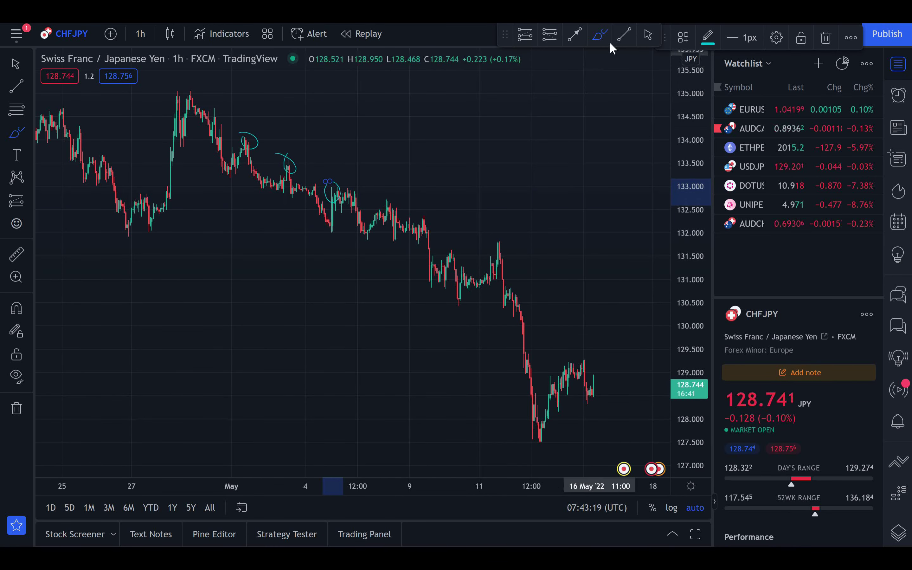
pyautogui.moveTo(400, 207); pyautogui.dragTo(448, 257)
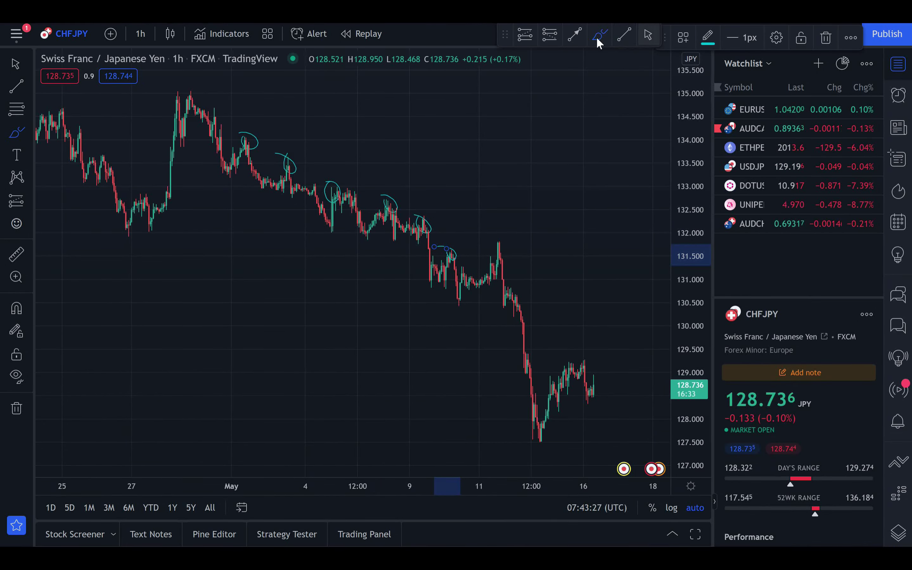
# - Draw an upward arrow from about 131.18 to 131.71 beside the 11 May rally, and deselect it
pyautogui.click(575, 34)
pyautogui.click(463, 271)
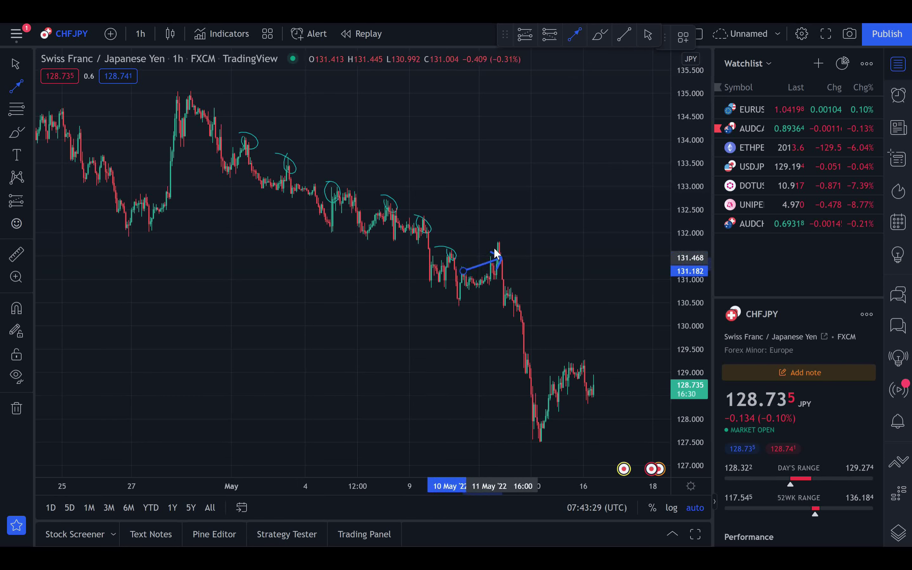
pyautogui.click(489, 245)
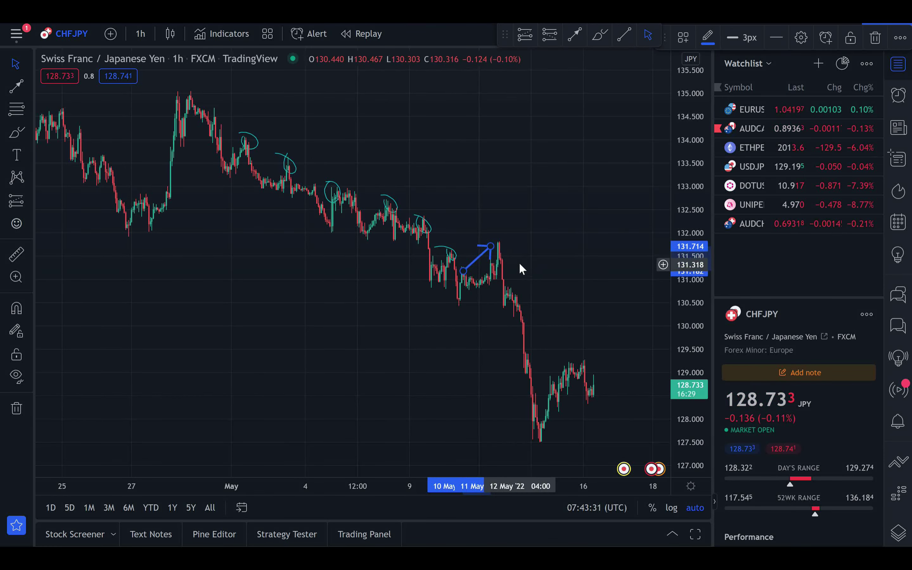
pyautogui.click(511, 255)
pyautogui.moveTo(507, 250); pyautogui.dragTo(472, 407)
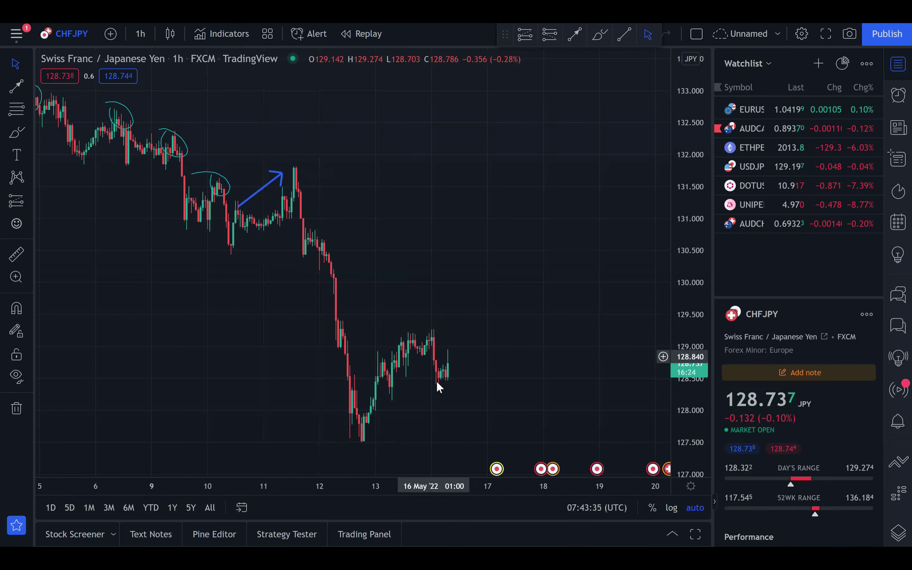
# - Remove all drawings from the CHFJPY chart
pyautogui.scroll(-2, 235, 233)
pyautogui.scroll(-1, 234, 234)
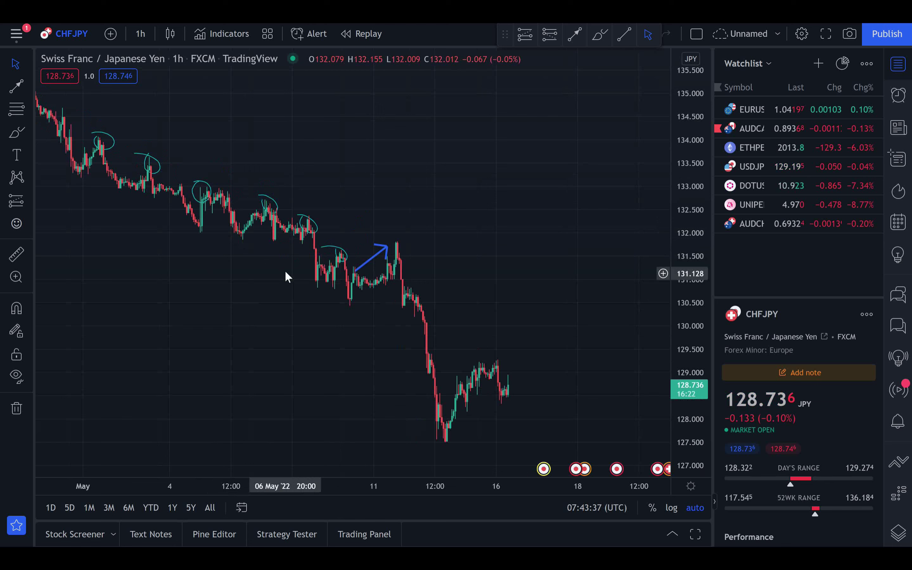
pyautogui.rightClick(307, 158)
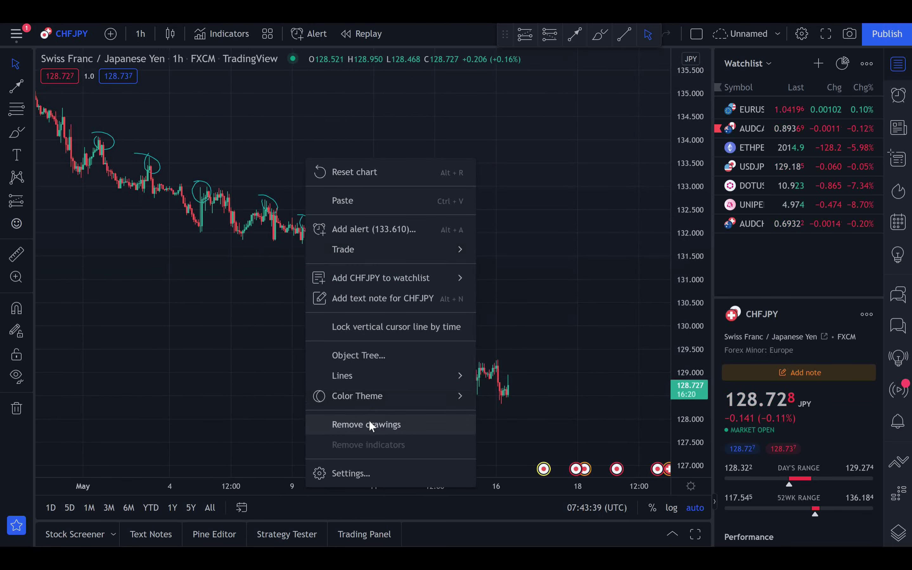
pyautogui.click(369, 420)
# - Draw a trend line along the downtrend's highs, from about 133.64 on 3 May to about 131.24 on 12 May
pyautogui.moveTo(322, 327); pyautogui.dragTo(398, 343)
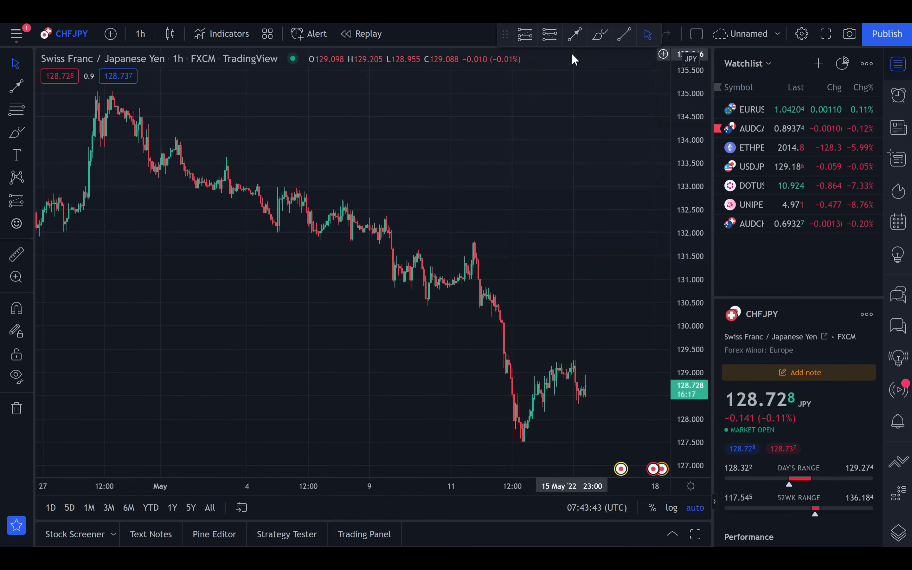
pyautogui.click(624, 36)
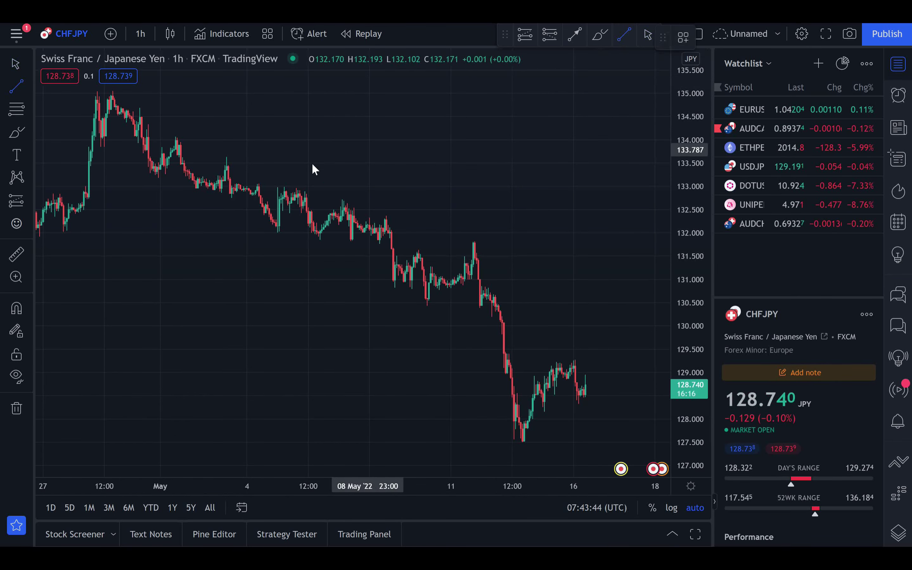
pyautogui.click(227, 157)
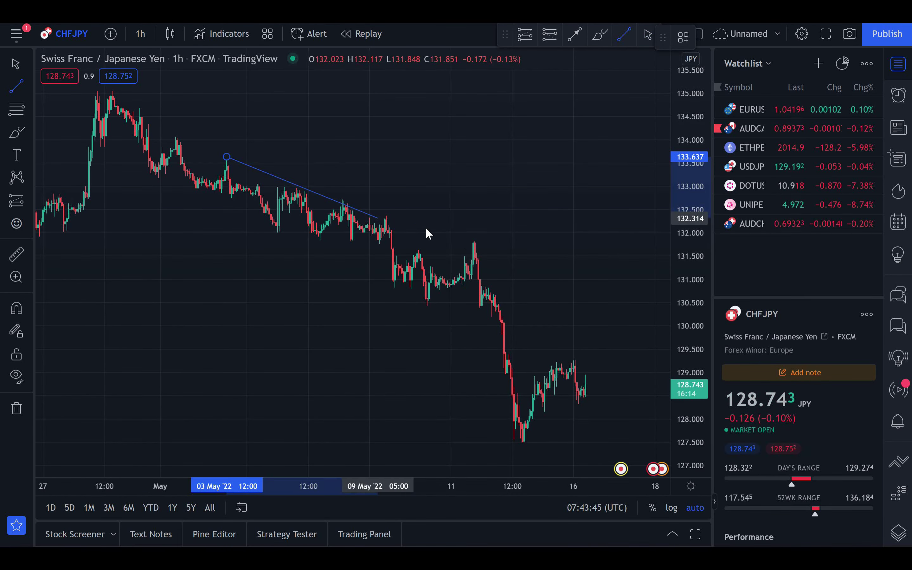
pyautogui.click(520, 267)
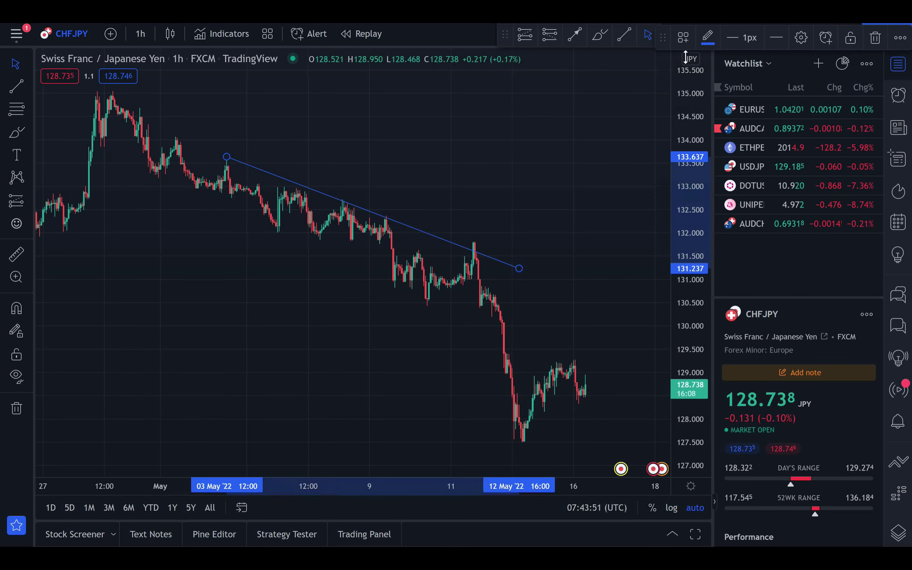
# - Draw a second trend line along the downtrend's lows, from about 133.30 on 29 April to just beyond the latest candle
pyautogui.click(623, 36)
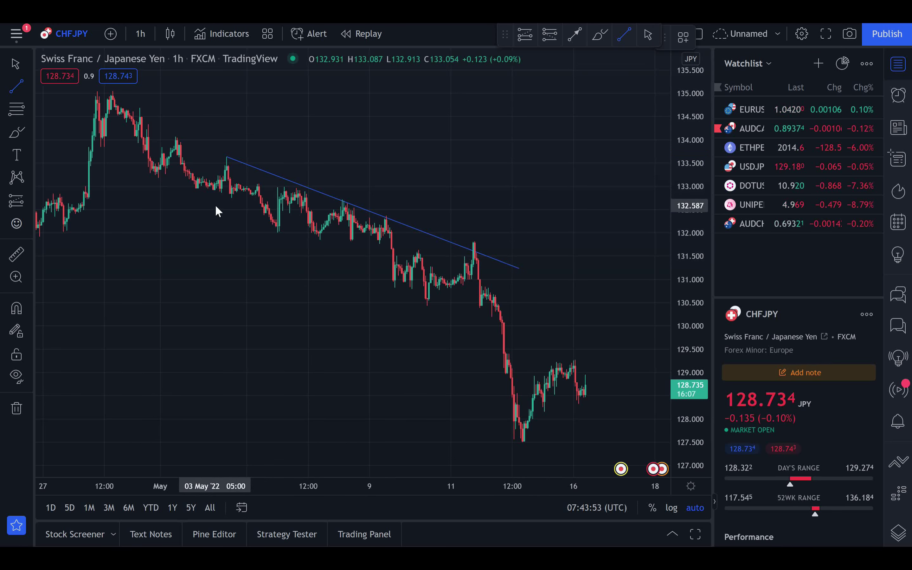
pyautogui.click(143, 172)
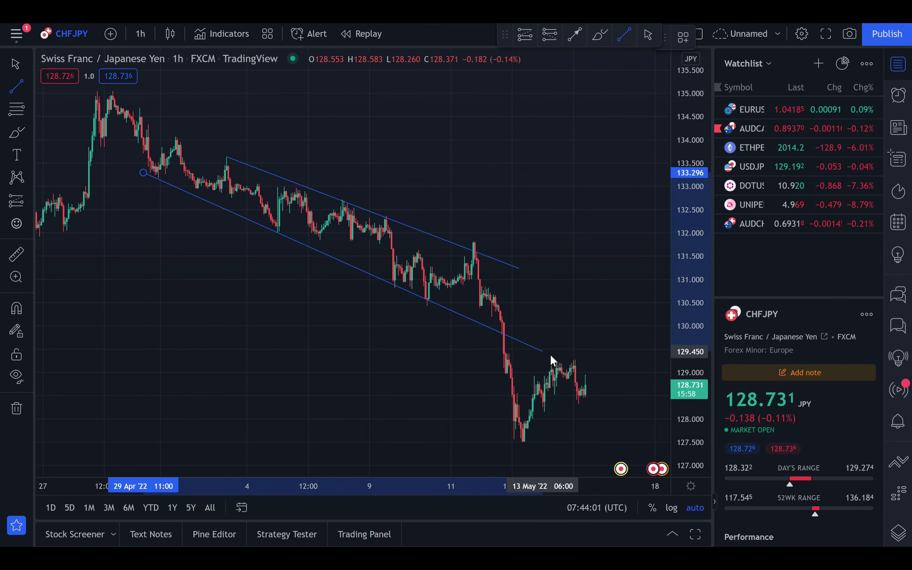
pyautogui.click(621, 391)
pyautogui.click(568, 367)
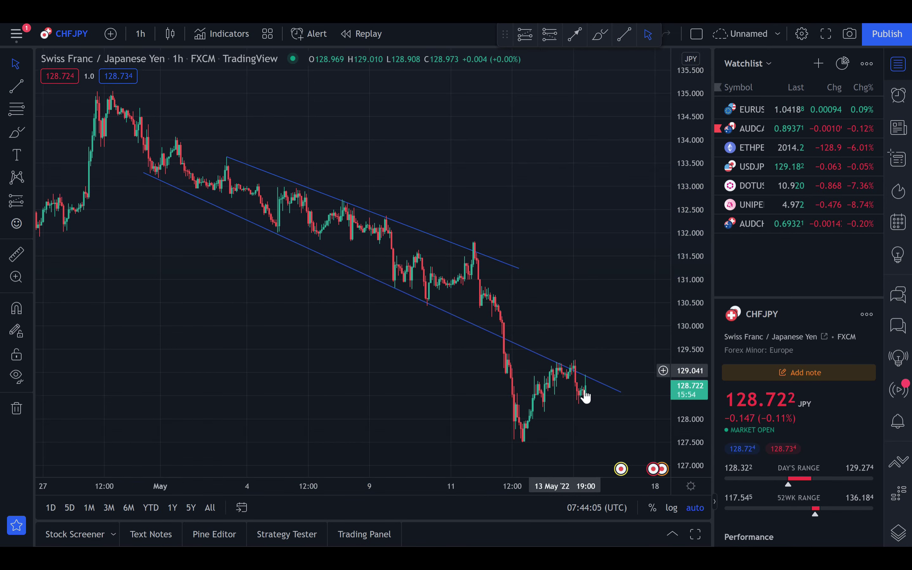
# - Inspect the latest candles against the lower trend line and change the chart interval to 3 minutes
pyautogui.scroll(5, 549, 393)
pyautogui.scroll(3, 449, 357)
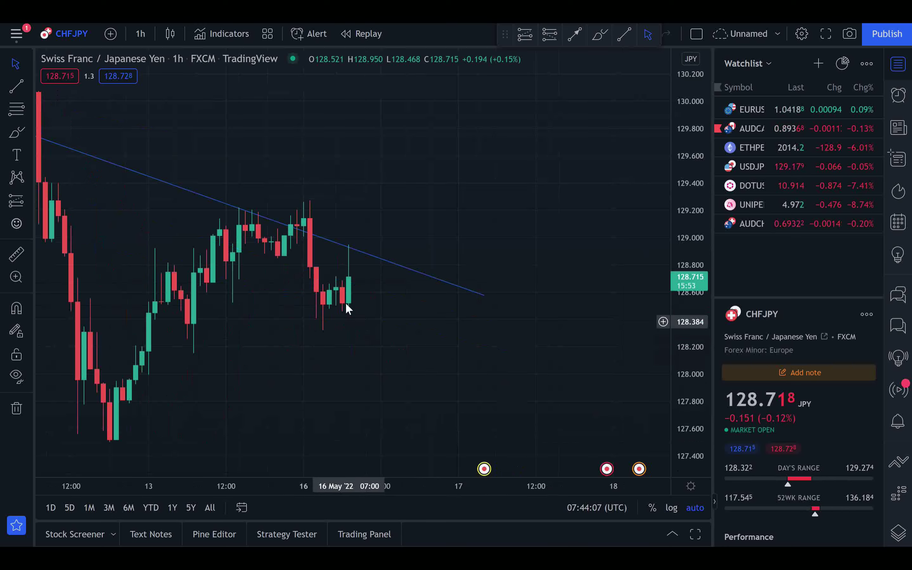
pyautogui.scroll(-4, 392, 286)
pyautogui.scroll(-2, 422, 305)
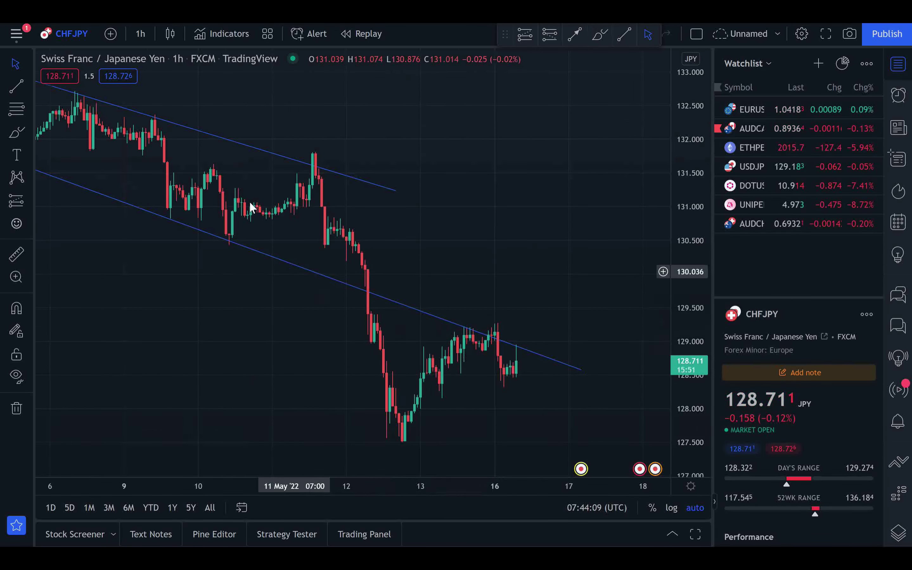
pyautogui.click(154, 36)
pyautogui.click(167, 180)
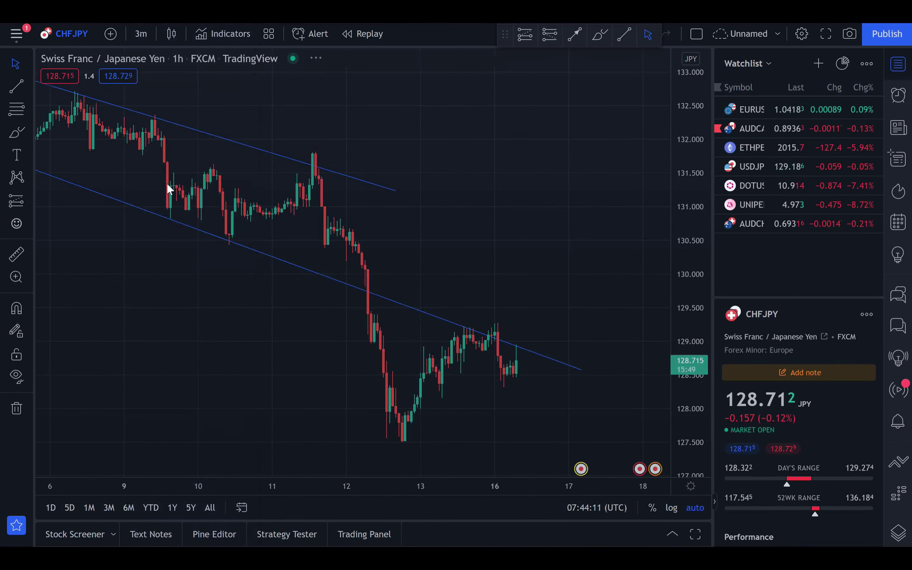
# - Examine how recent price action on the 3-minute chart reacts around the extended lower trend line
pyautogui.scroll(1, 471, 245)
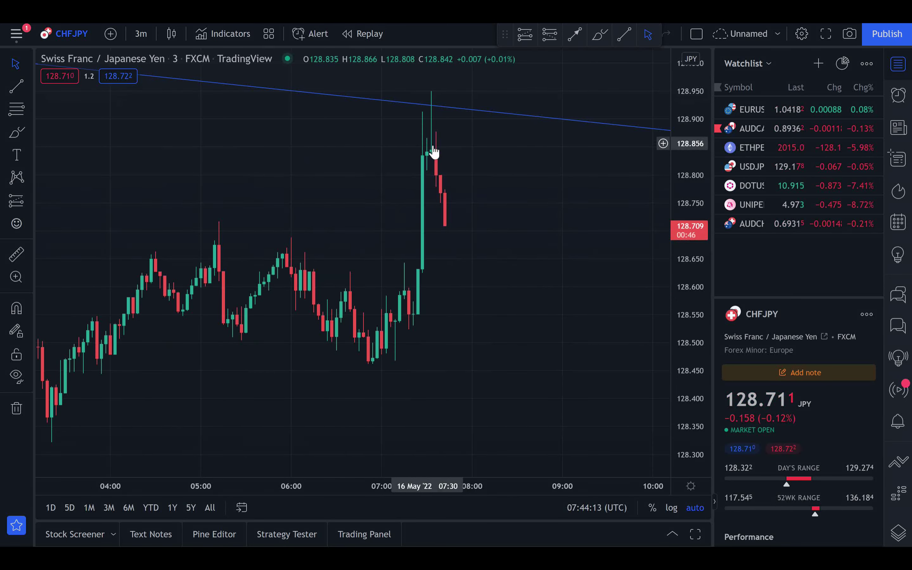
pyautogui.scroll(2, 364, 173)
pyautogui.scroll(-2, 359, 192)
pyautogui.scroll(-6, 344, 223)
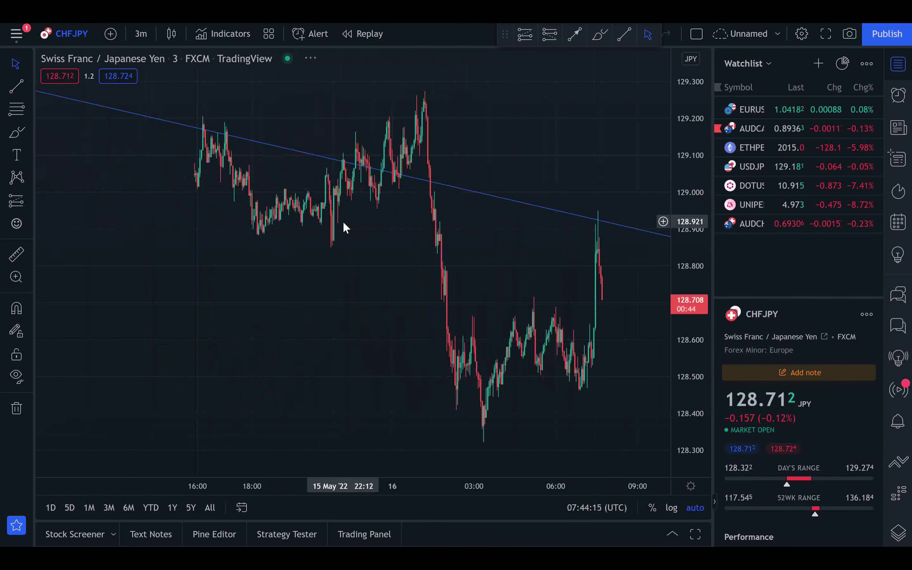
pyautogui.scroll(-6, 395, 238)
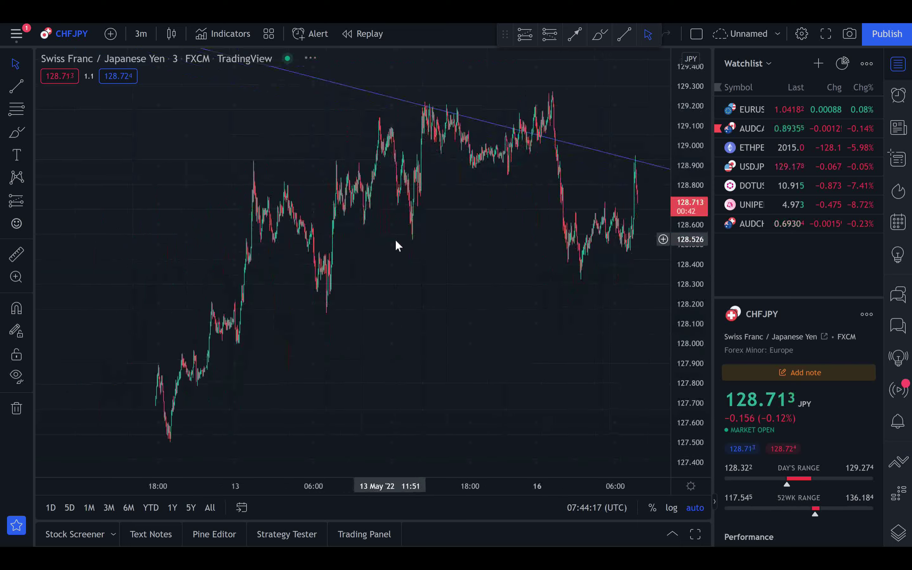
pyautogui.hscroll(2, 490, 170)
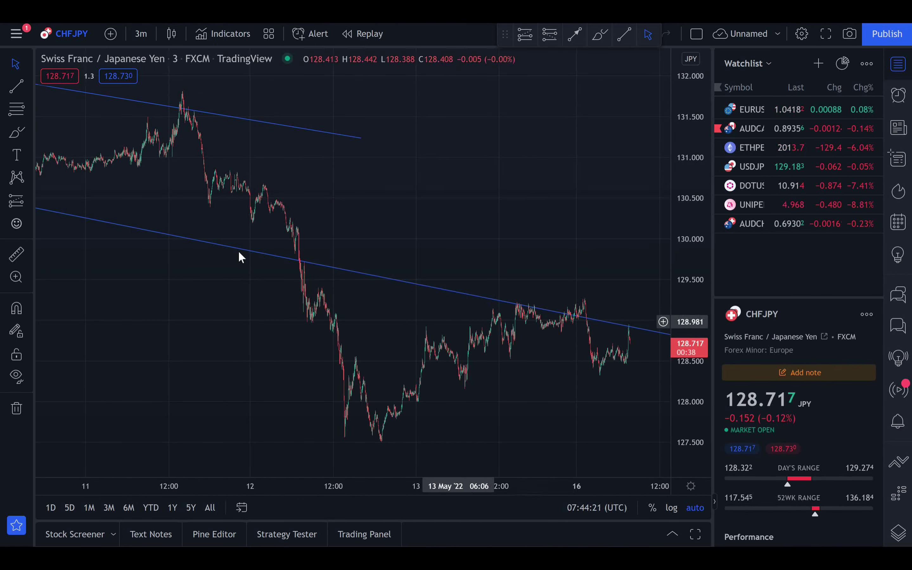
pyautogui.scroll(-2, 362, 236)
pyautogui.scroll(8, 432, 344)
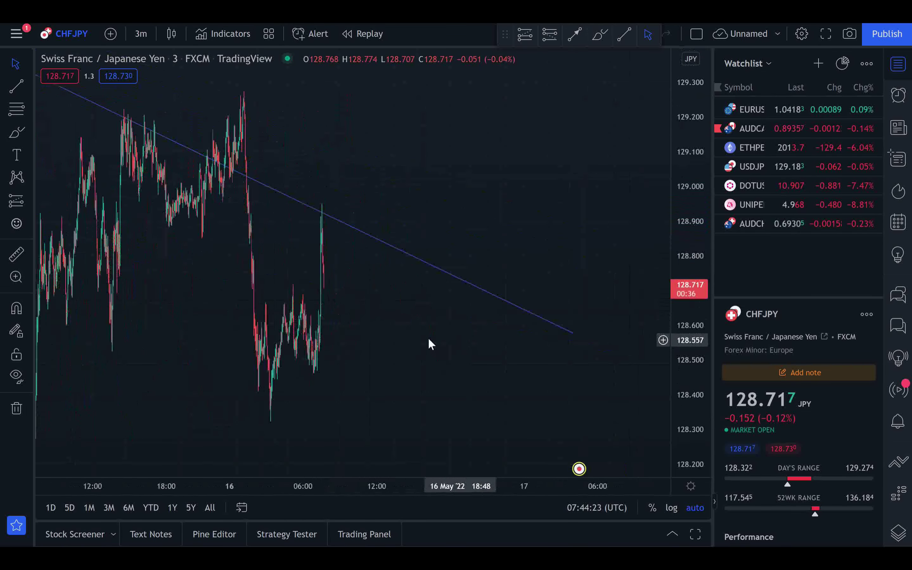
pyautogui.scroll(5, 266, 239)
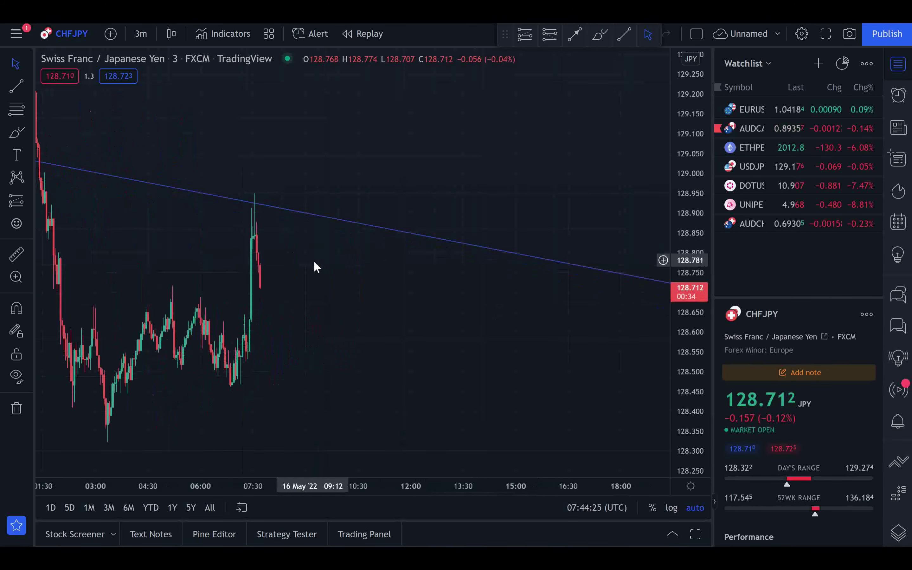
# - Inspect the candles around 07:30 where price meets the extended trend line, along with the candles just before and after
pyautogui.scroll(-2, 274, 267)
pyautogui.scroll(3, 295, 217)
pyautogui.hscroll(3, 266, 267)
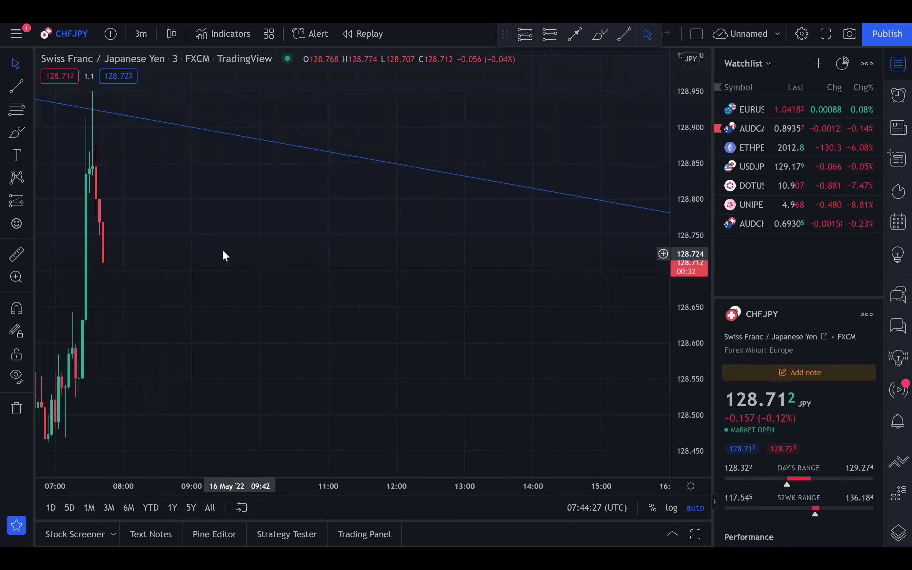
pyautogui.scroll(2, 159, 244)
pyautogui.moveTo(158, 245); pyautogui.dragTo(368, 251)
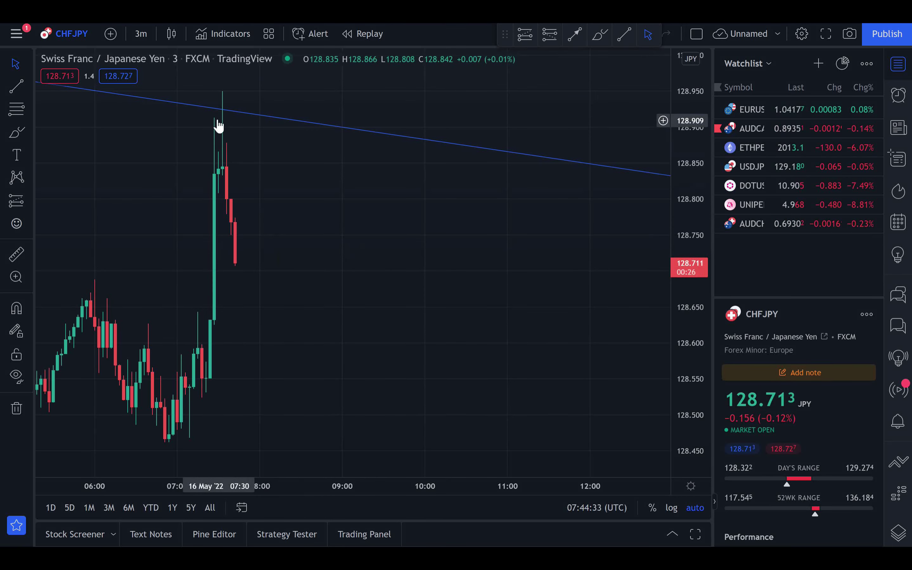
pyautogui.scroll(1, 245, 259)
pyautogui.scroll(-1, 235, 259)
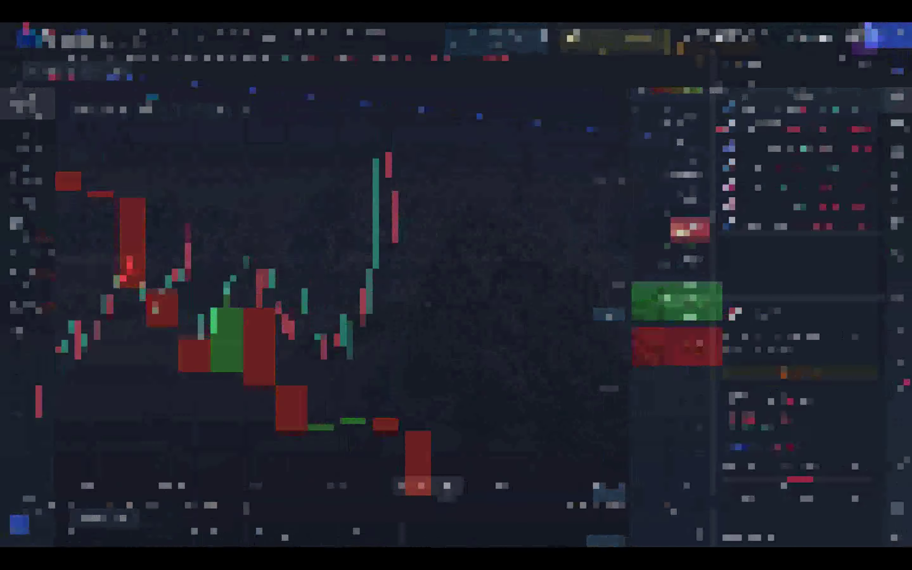
pyautogui.scroll(2, 380, 275)
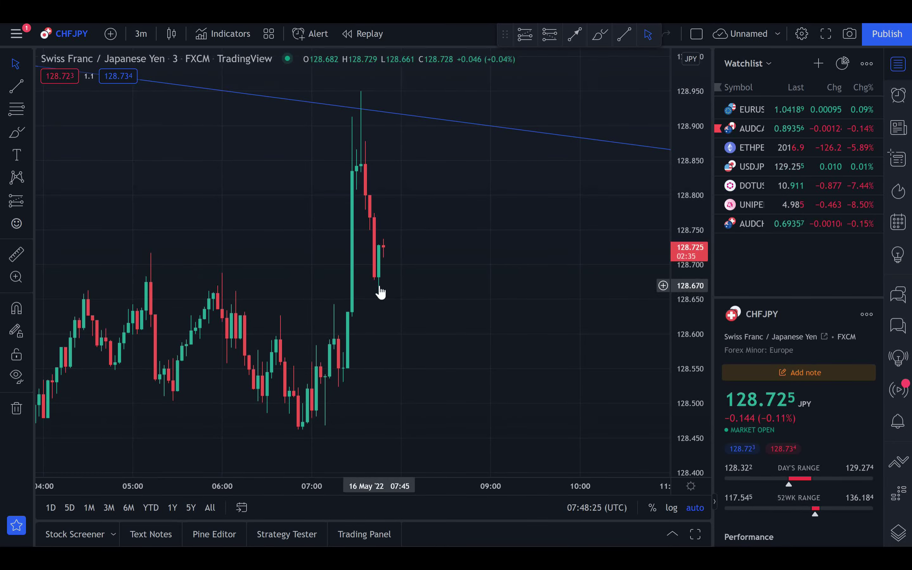
# - Draw a descending trend line over the morning's swing highs, from about 128.80 at 01:54 to about 128.55 at 09:12
pyautogui.scroll(-1, 370, 291)
pyautogui.scroll(-1, 375, 296)
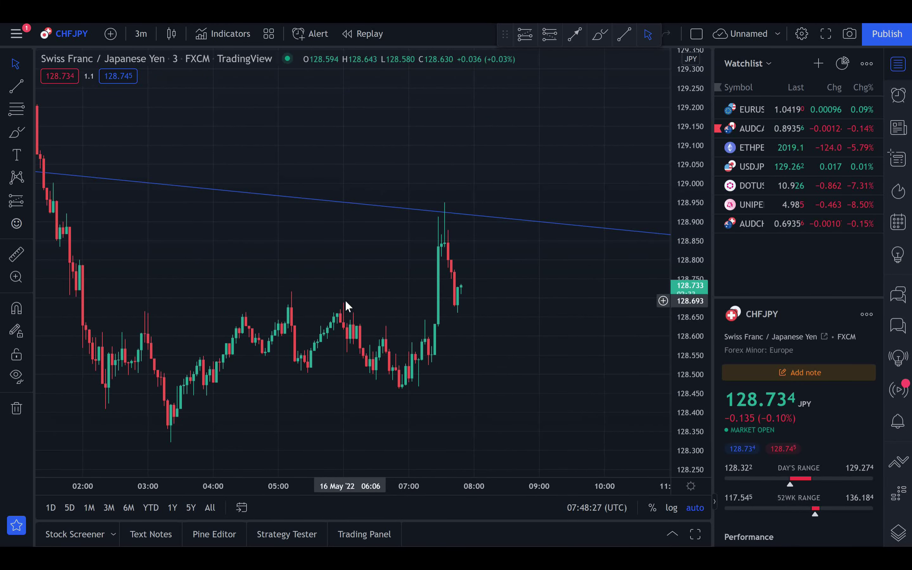
pyautogui.scroll(-1, 343, 299)
pyautogui.scroll(1, 128, 172)
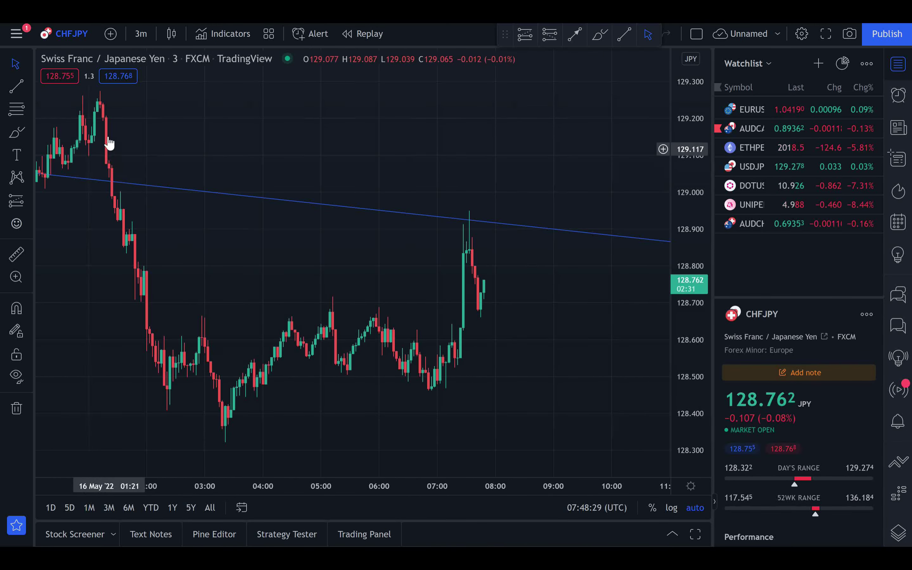
pyautogui.click(17, 89)
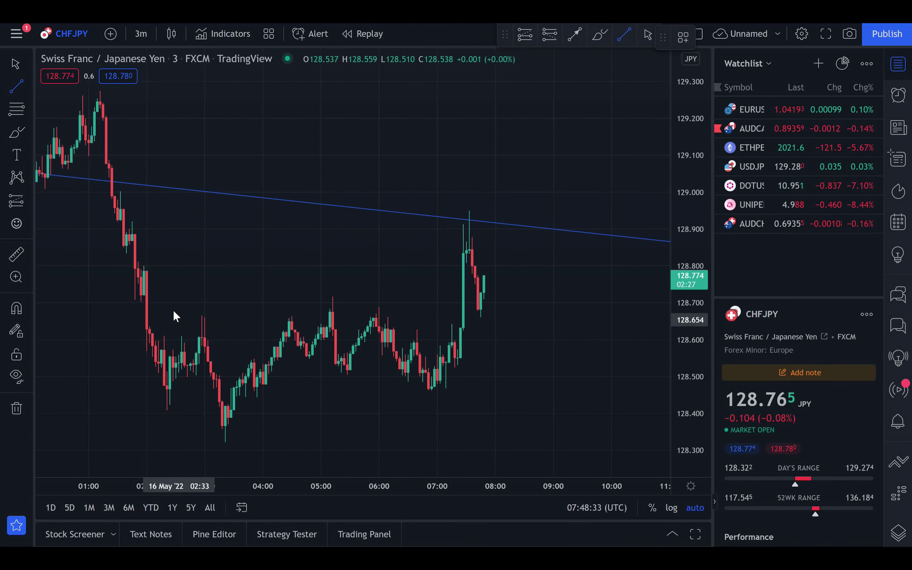
pyautogui.moveTo(141, 265)
pyautogui.mouseDown()
pyautogui.moveTo(507, 356)
pyautogui.moveTo(565, 356)
pyautogui.mouseUp()
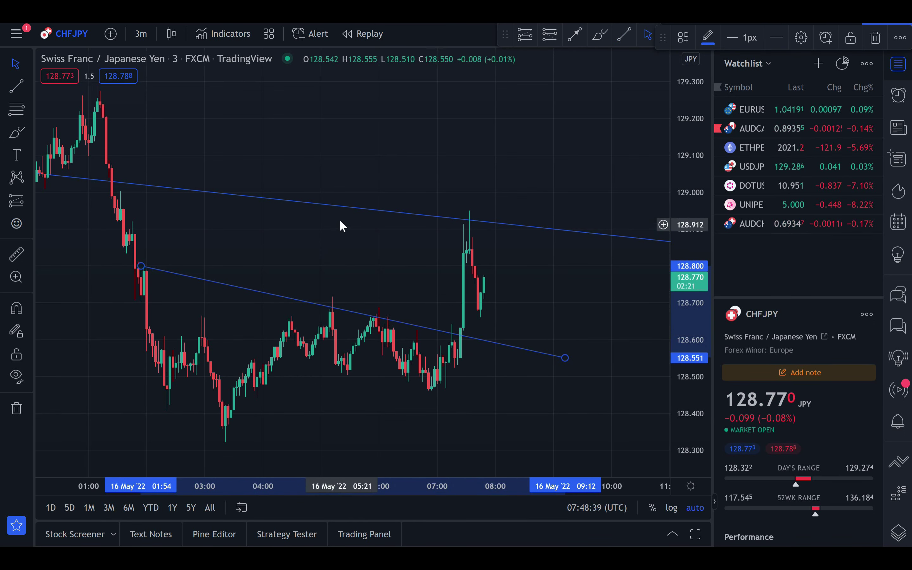
# - Draw a descending line under the recent swing lows, running from about 128.56 at 04:30 to about 128.38 at 08:54
pyautogui.hotkey('alt', 't')
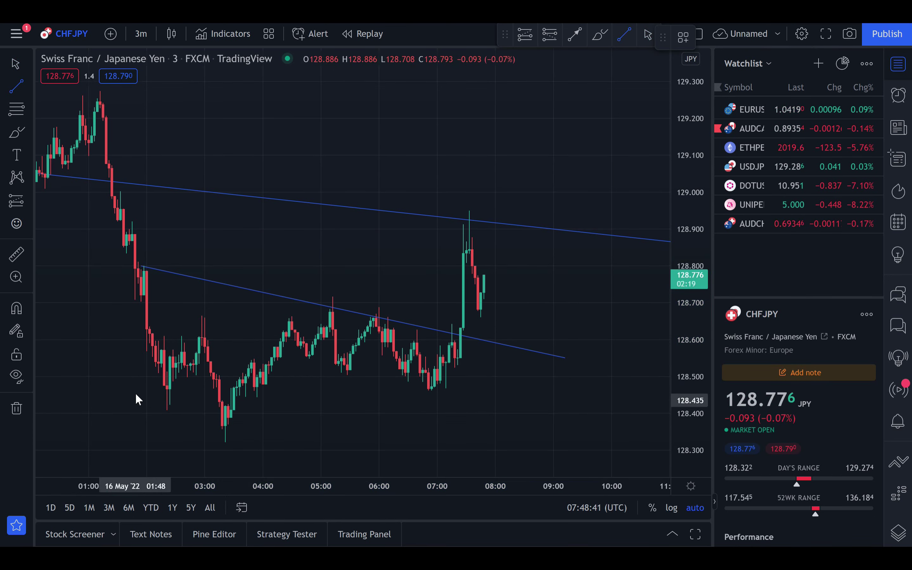
pyautogui.moveTo(112, 380); pyautogui.dragTo(480, 454)
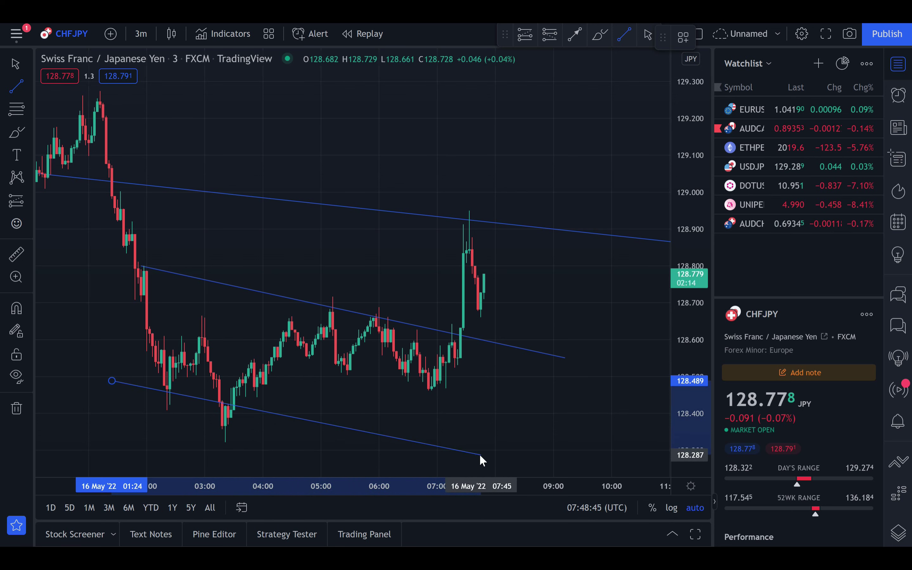
pyautogui.moveTo(308, 428); pyautogui.dragTo(378, 380)
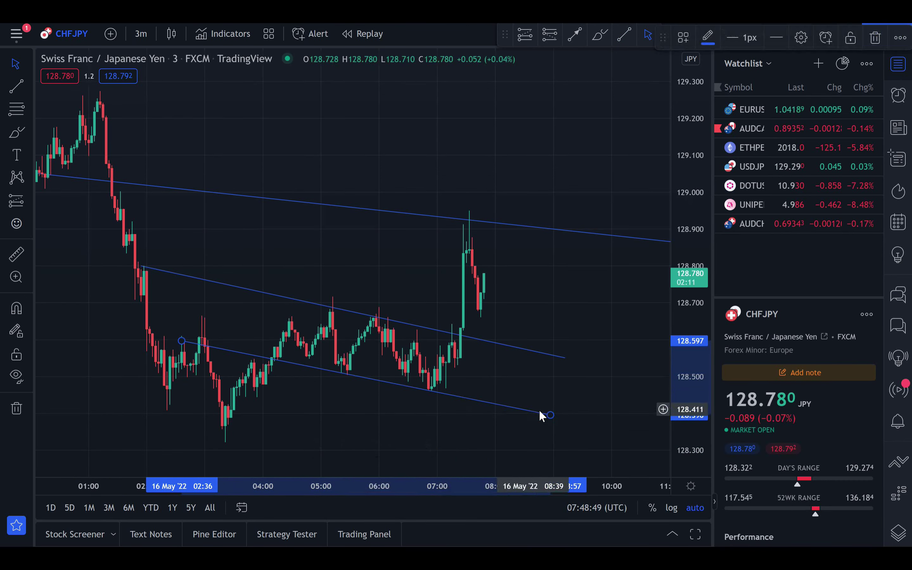
pyautogui.moveTo(550, 414); pyautogui.dragTo(549, 421)
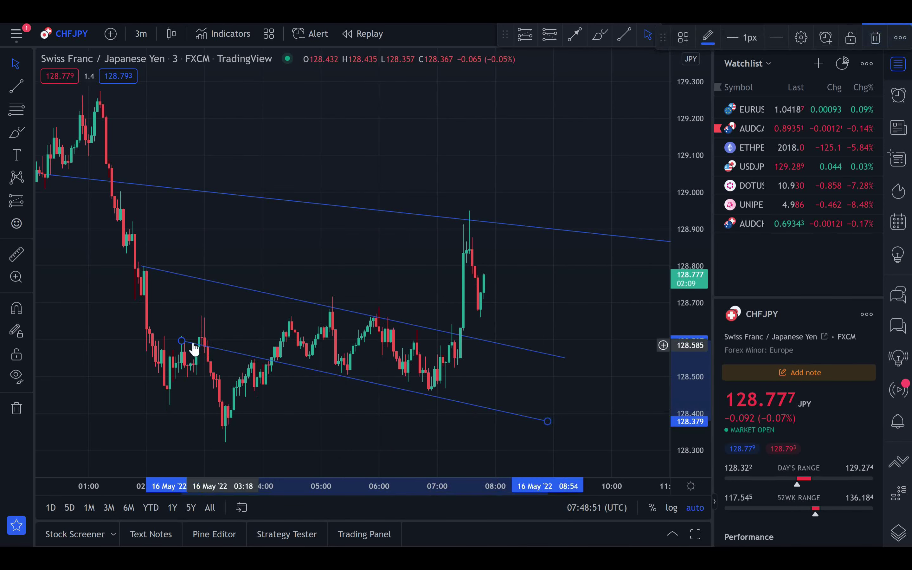
pyautogui.moveTo(181, 341); pyautogui.dragTo(292, 353)
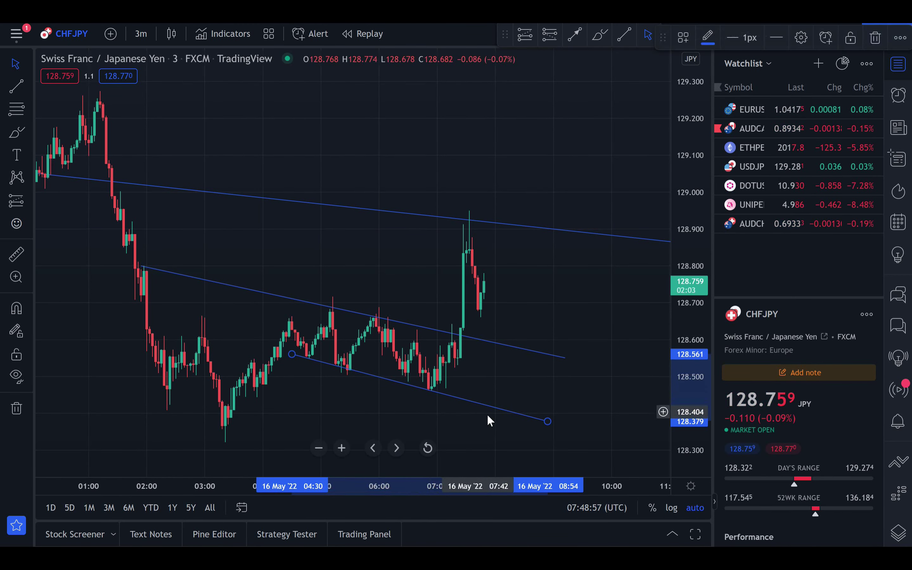
# - Shorten the small channel's upper line by moving its start point to about 128.74 near 04:30
pyautogui.scroll(2, 471, 392)
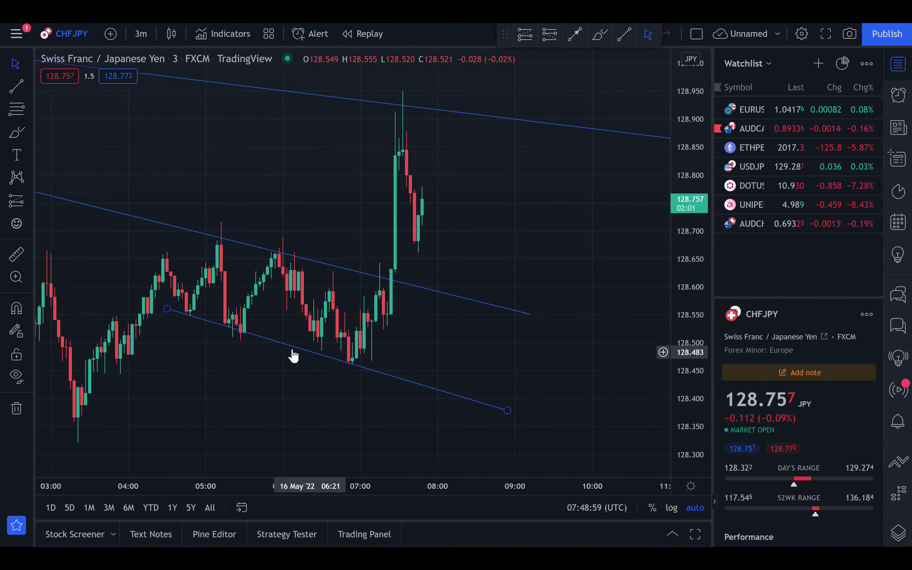
pyautogui.moveTo(136, 262); pyautogui.dragTo(350, 271)
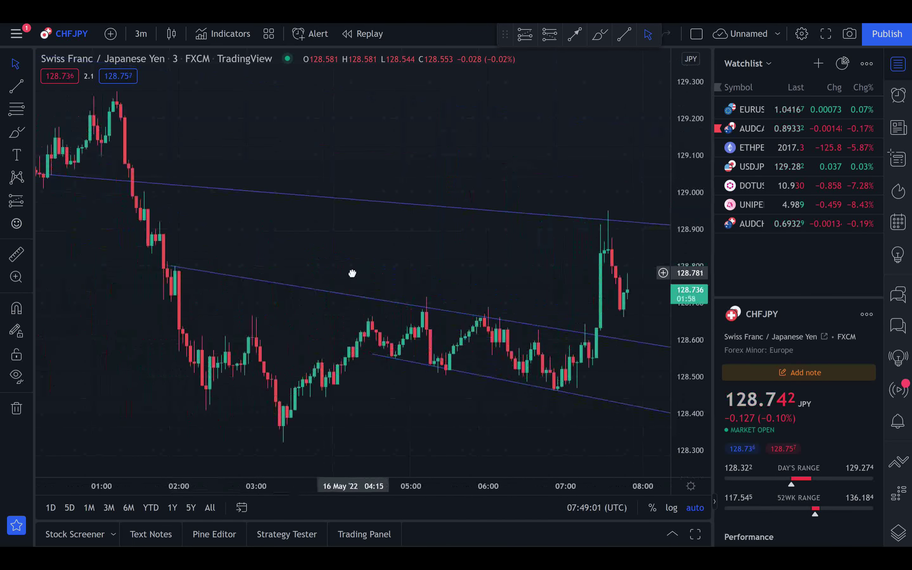
pyautogui.moveTo(174, 268); pyautogui.dragTo(397, 297)
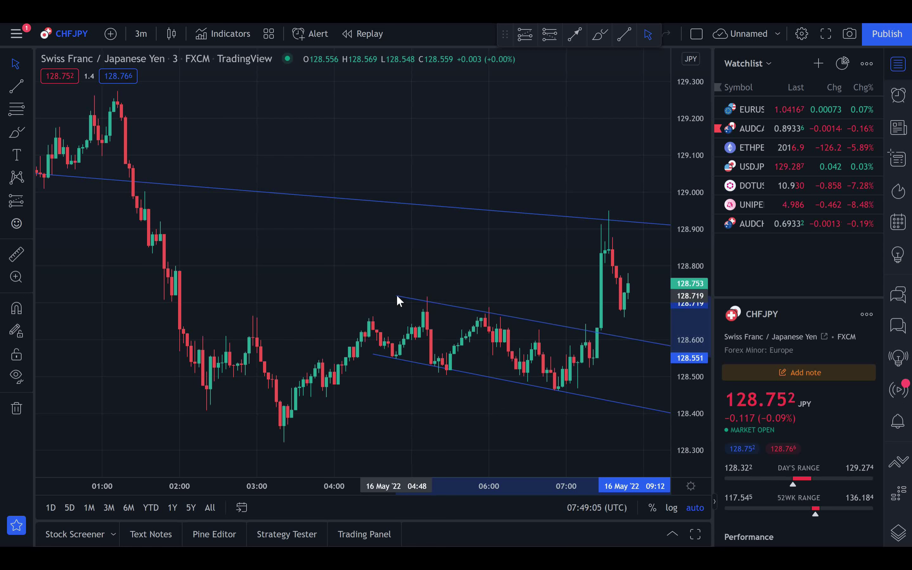
pyautogui.moveTo(387, 296); pyautogui.dragTo(381, 291)
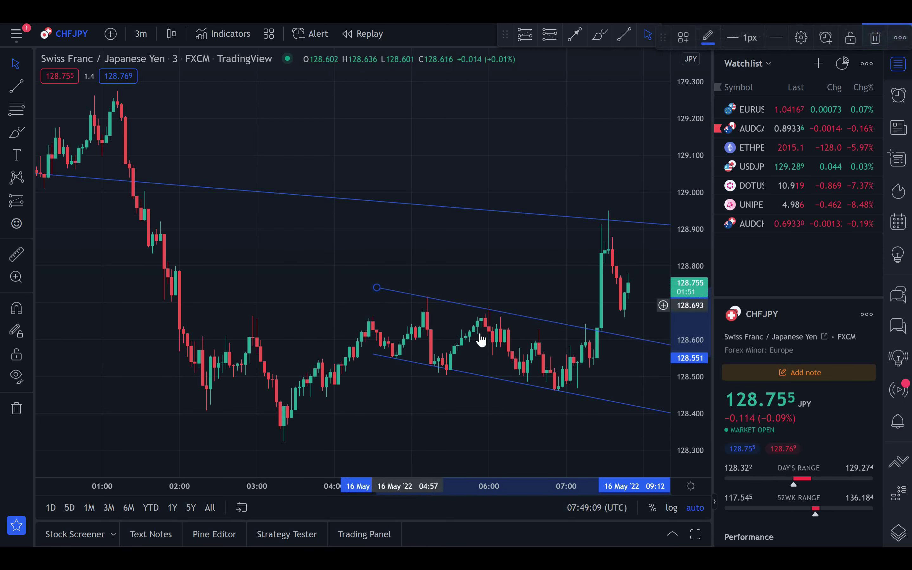
# - Examine the latest candles against the drawn channel, and compare them with the 10-second CHF/JPY chart on Pocket Option
pyautogui.moveTo(627, 376); pyautogui.dragTo(437, 343)
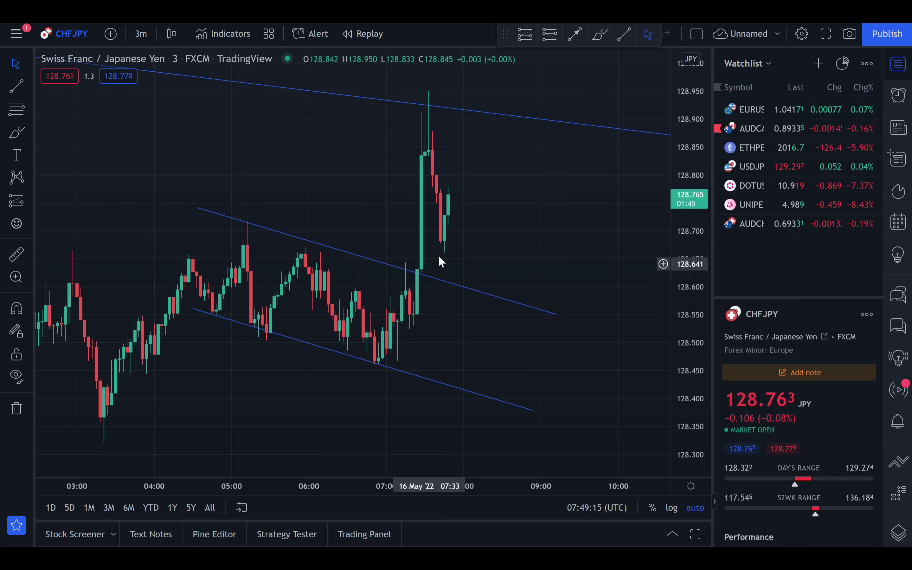
pyautogui.hscroll(-2, 483, 237)
pyautogui.hscroll(3, 490, 246)
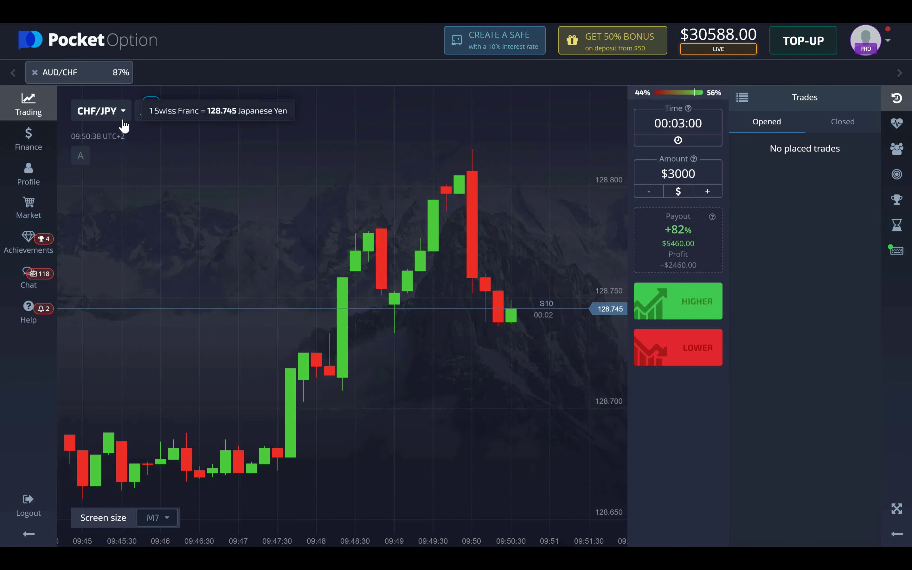
pyautogui.scroll(5, 508, 324)
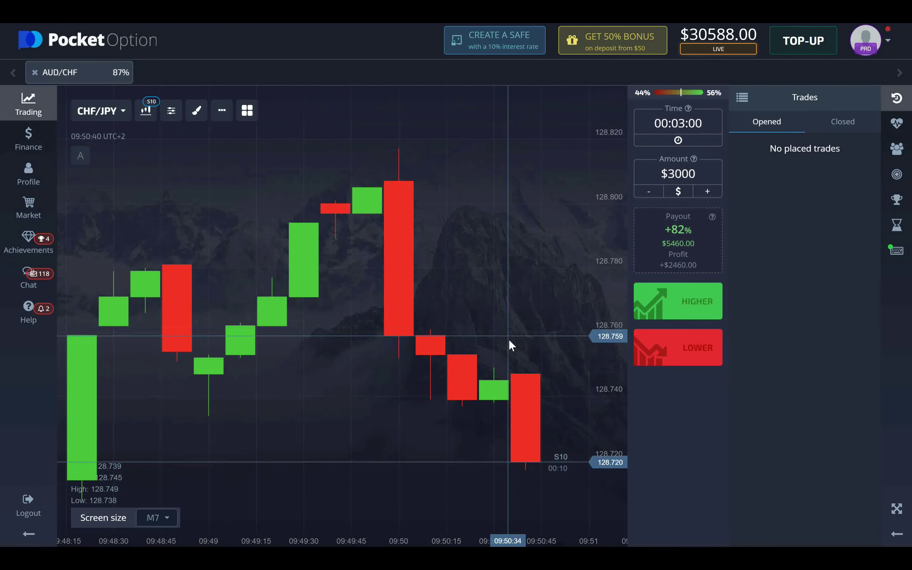
pyautogui.scroll(-5, 509, 344)
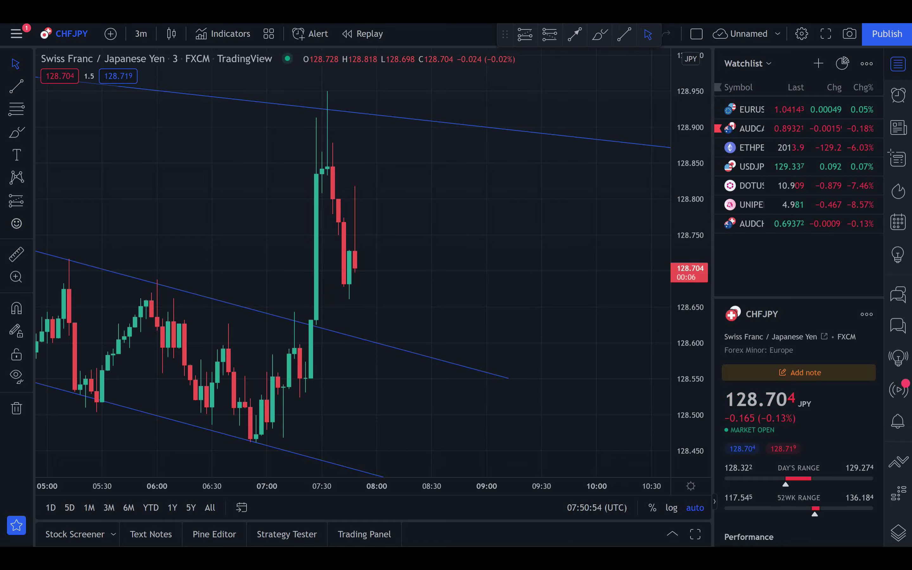
# - Check the closing 3-minute candle on TradingView and place a $3000 Lower trade on CHF/JPY for 3 minutes in Pocket Option
pyautogui.press('super+Tab')
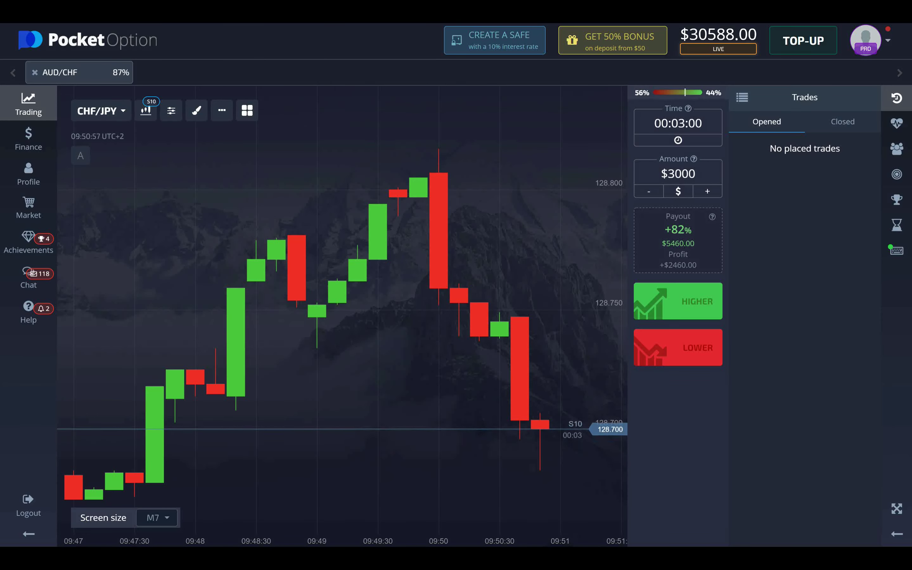
pyautogui.press('super+Tab')
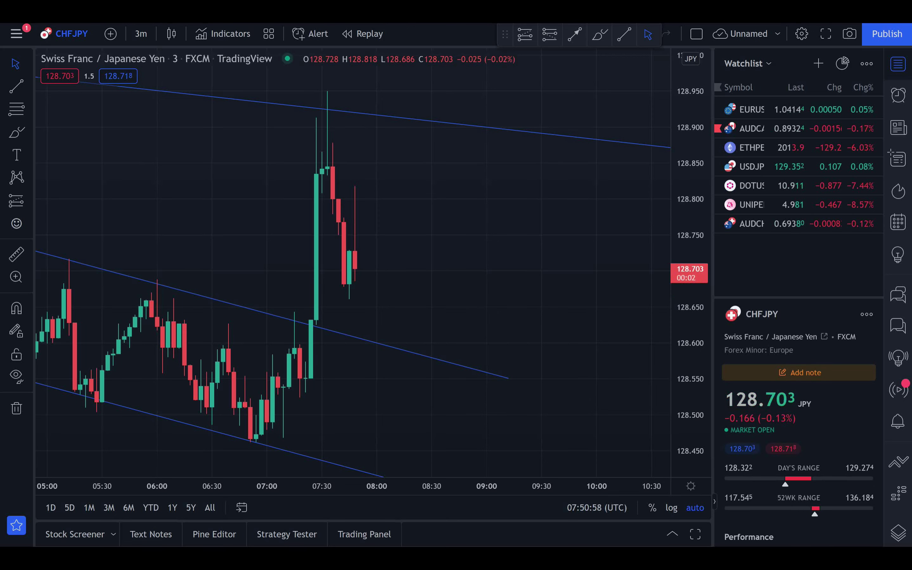
pyautogui.press('super+Tab')
pyautogui.click(663, 370)
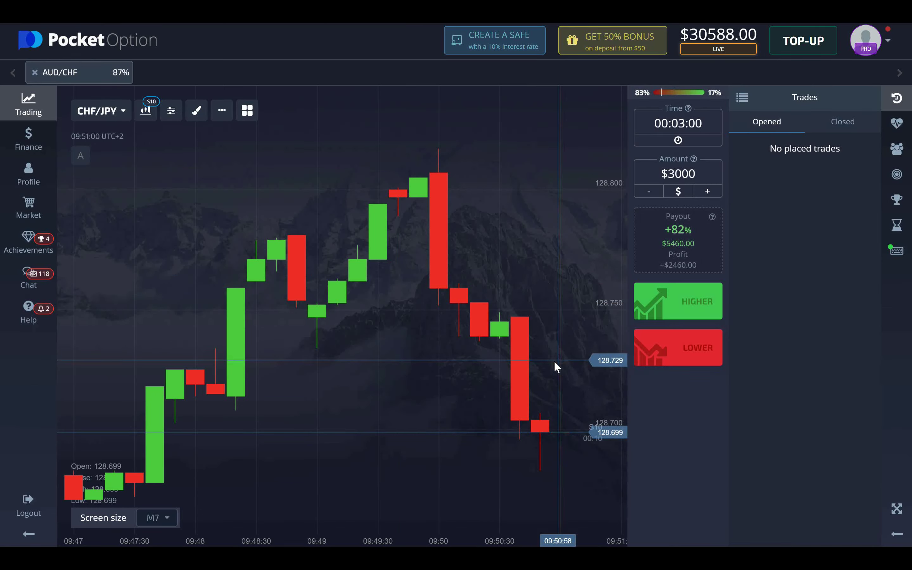
# - Follow the open $3000 CHF/JPY trade on the TradingView and Pocket Option charts until it expires
pyautogui.press('super+Tab')
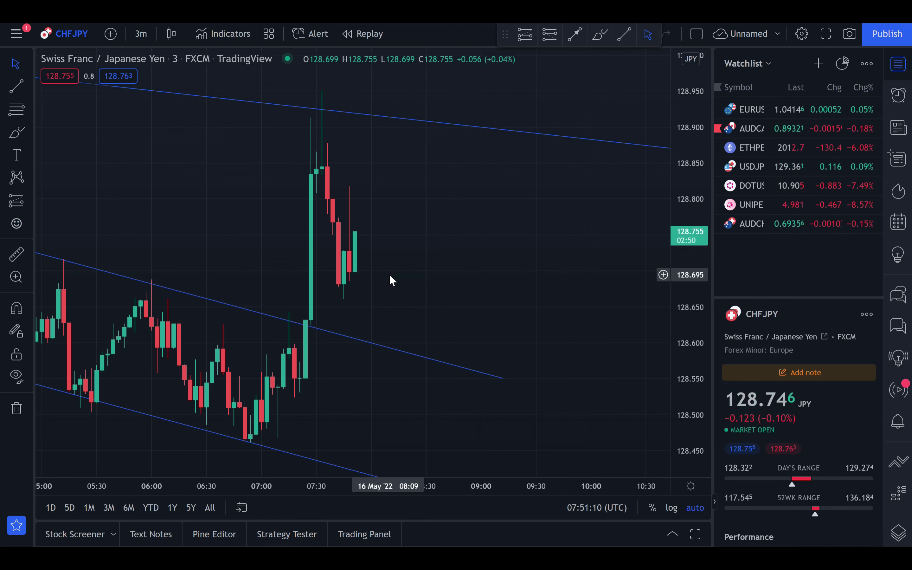
pyautogui.press('super+Tab')
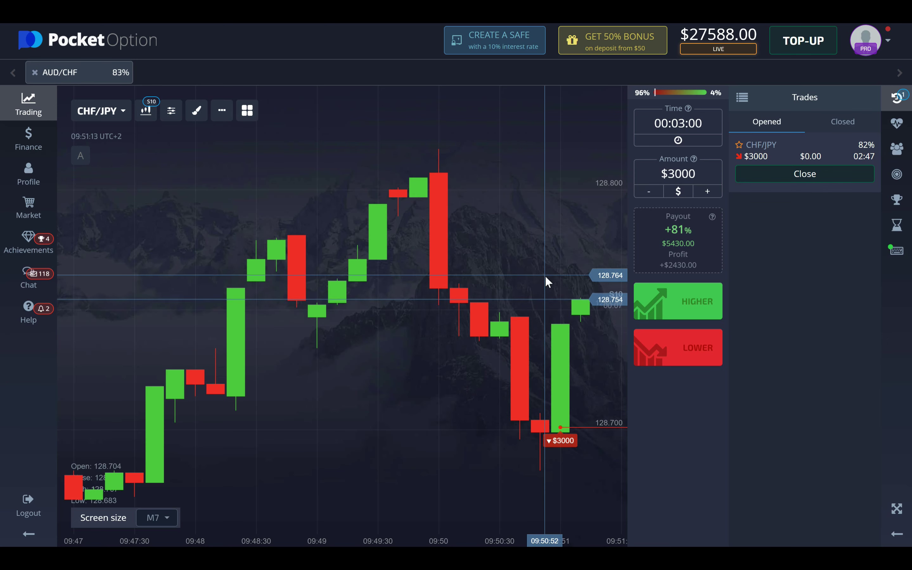
pyautogui.scroll(-1, 556, 309)
pyautogui.moveTo(555, 307); pyautogui.dragTo(433, 305)
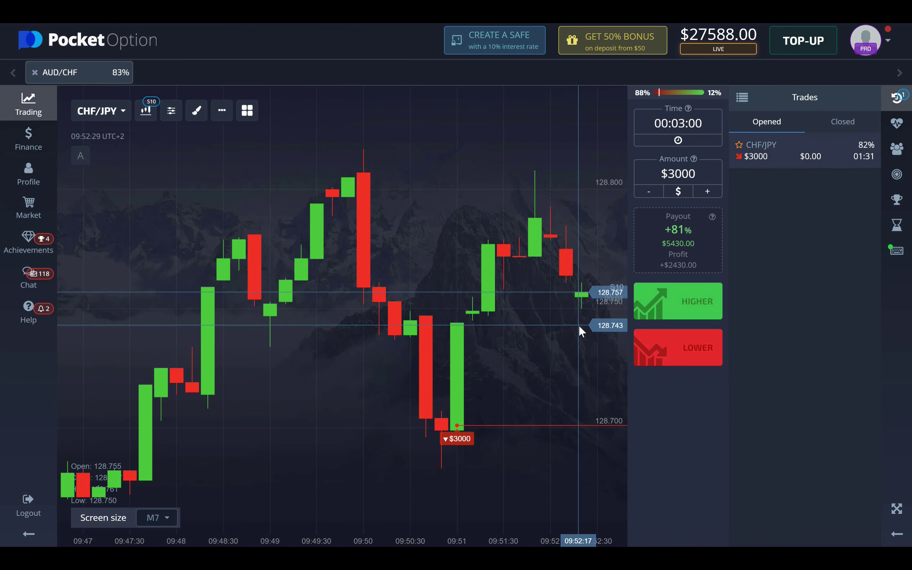
pyautogui.moveTo(578, 324); pyautogui.dragTo(355, 346)
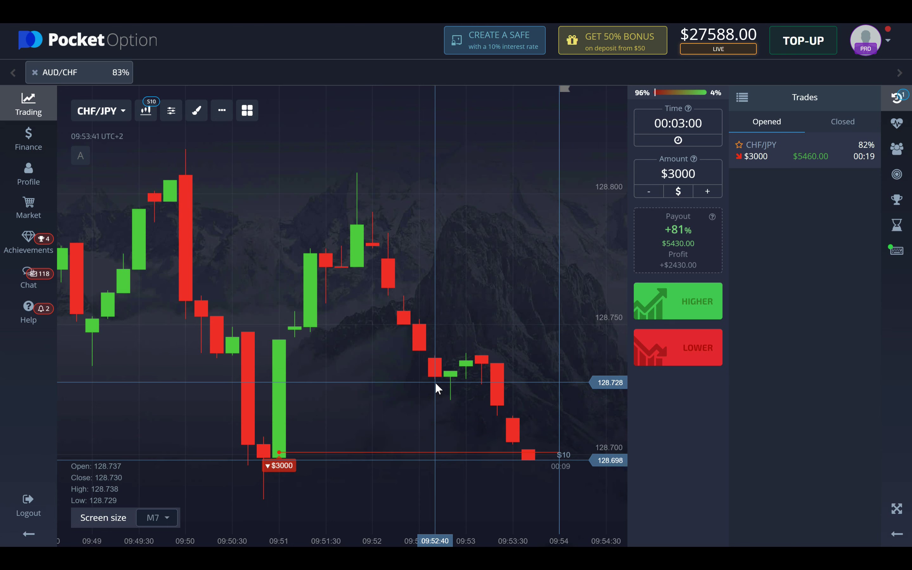
pyautogui.scroll(1, 437, 381)
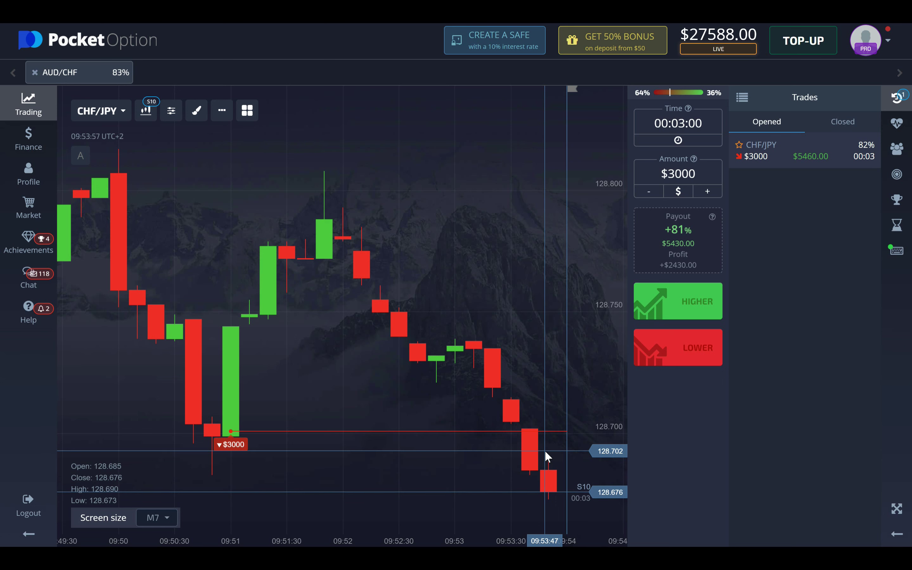
pyautogui.scroll(-1, 547, 433)
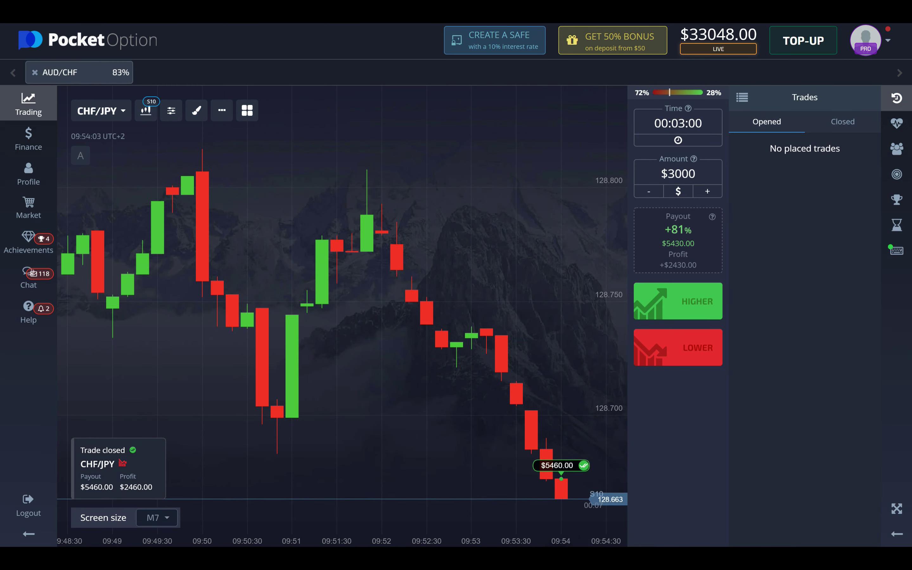
# - Switch to Telegram and look through the contest and trading posts in the Neos Trade private group and FREE SIGNALS channel
pyautogui.hotkey('alt', 'Tab')
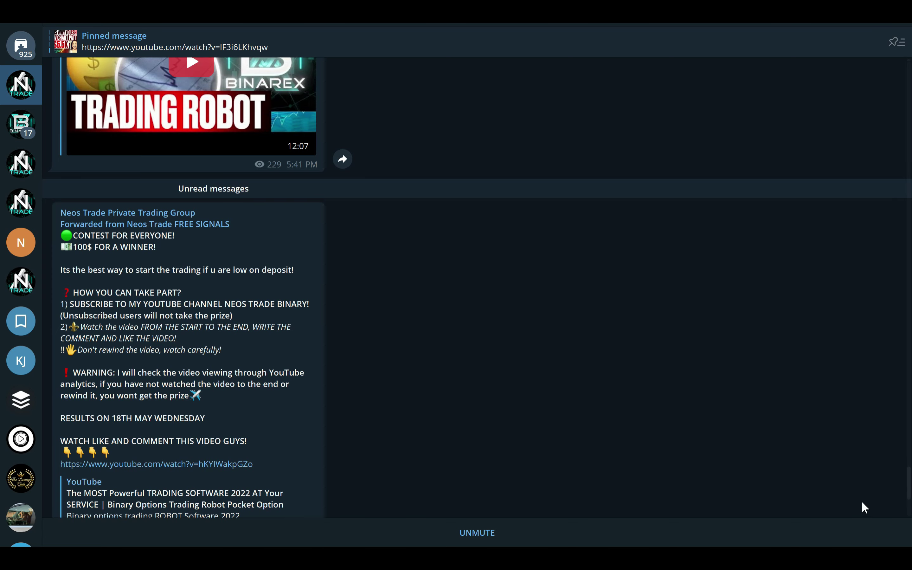
pyautogui.scroll(-6, 476, 399)
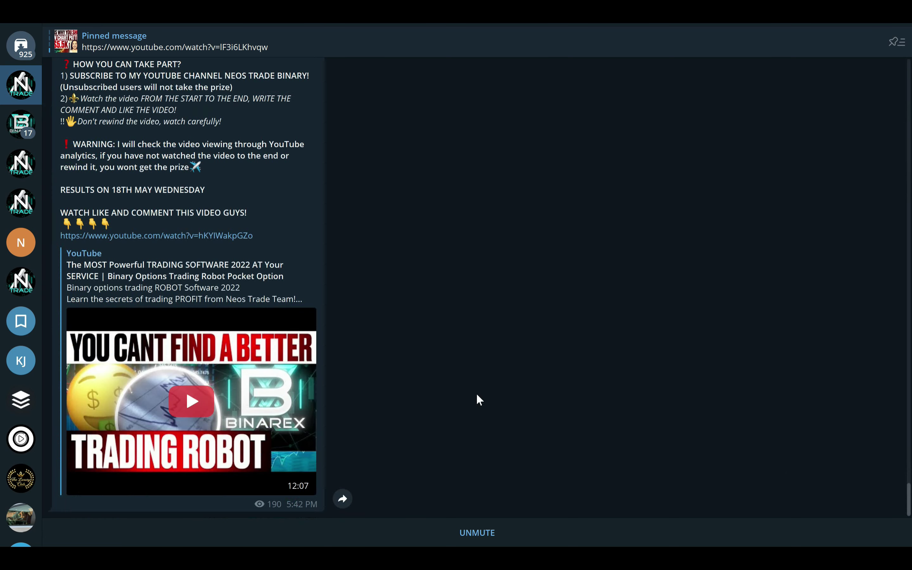
pyautogui.click(16, 168)
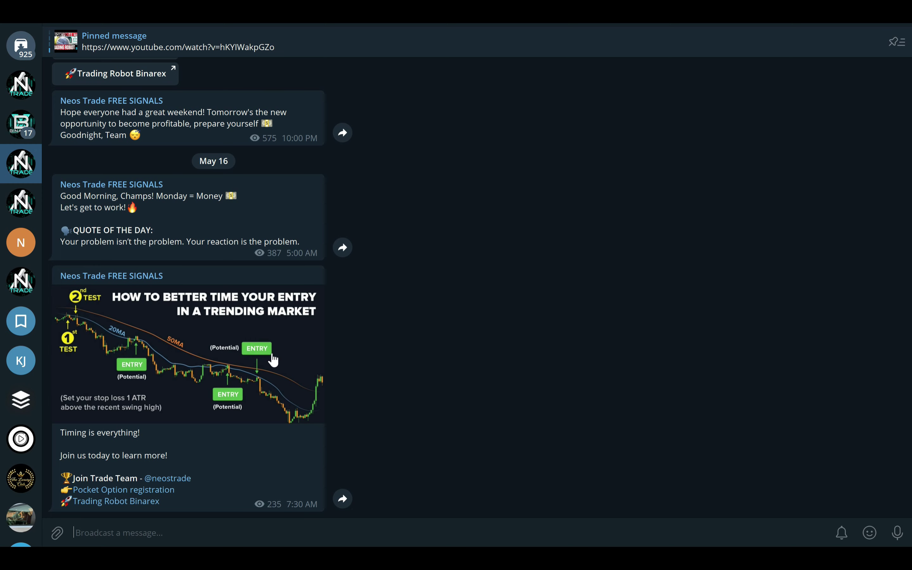
pyautogui.scroll(15, 273, 356)
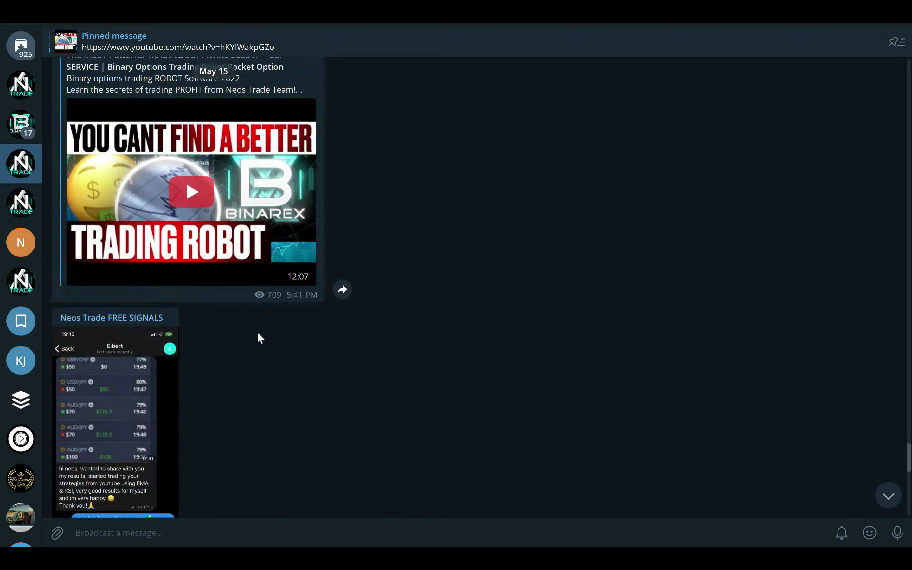
pyautogui.scroll(8, 260, 337)
pyautogui.scroll(3, 293, 282)
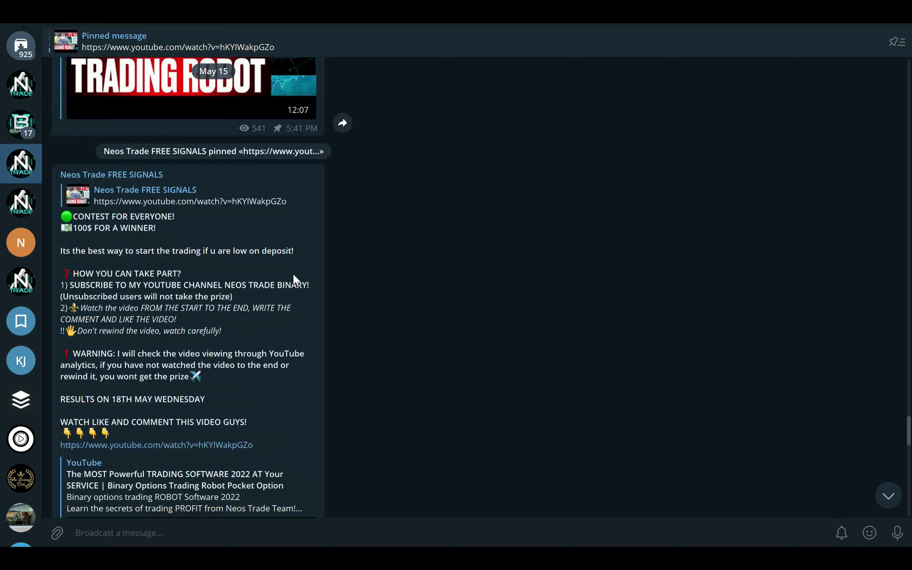
# - Look back through the May 15 and May 14 contest, candlestick pattern and video posts in the Neos Trade FREE SIGNALS channel
pyautogui.scroll(12, 281, 279)
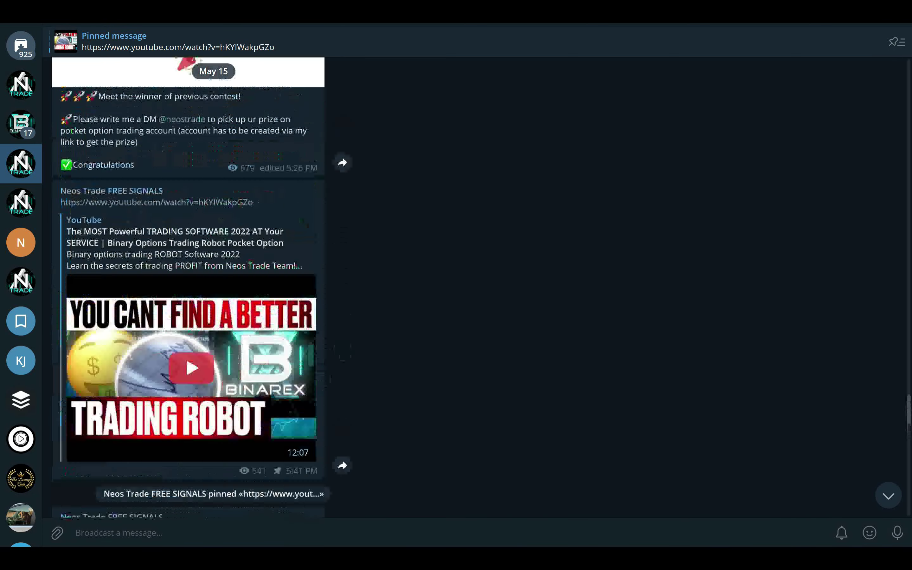
pyautogui.scroll(10, 269, 287)
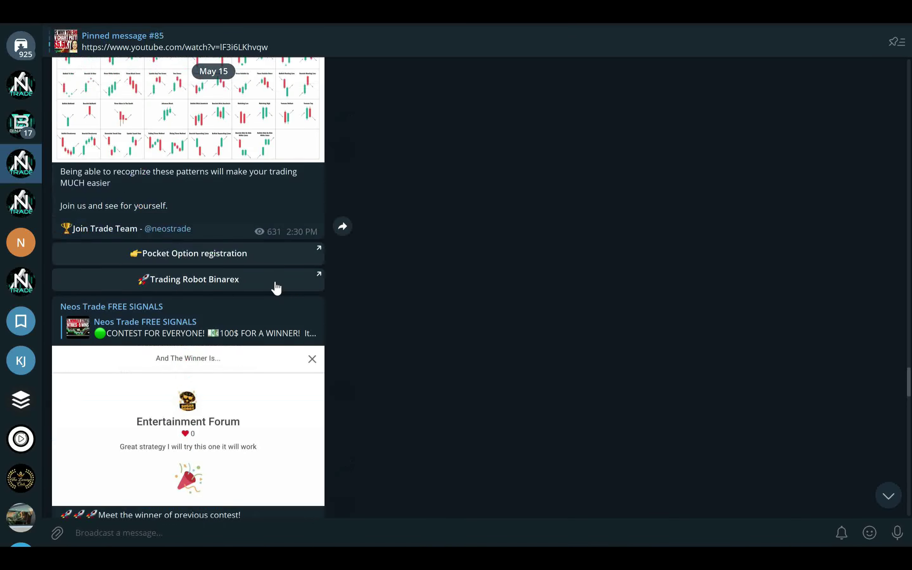
pyautogui.scroll(1, 274, 288)
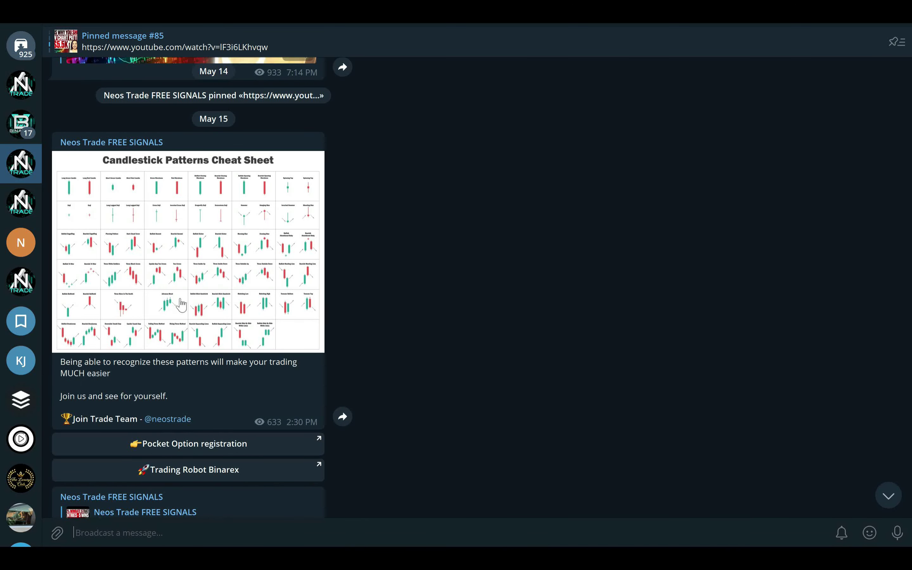
pyautogui.scroll(6, 198, 299)
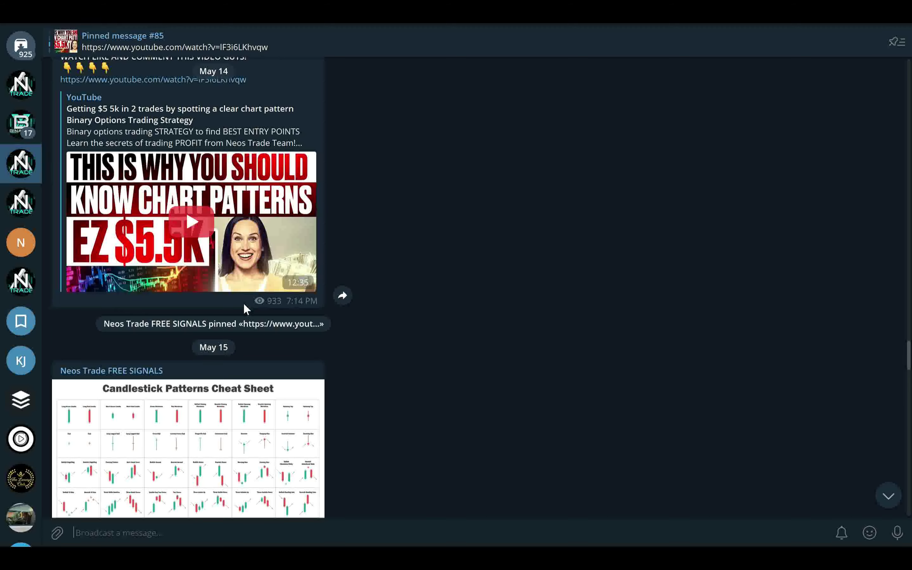
pyautogui.scroll(9, 244, 307)
# - Open the Neos Trade Private Trading Group and look over its latest contest, winner and trading robot video posts
pyautogui.click(12, 92)
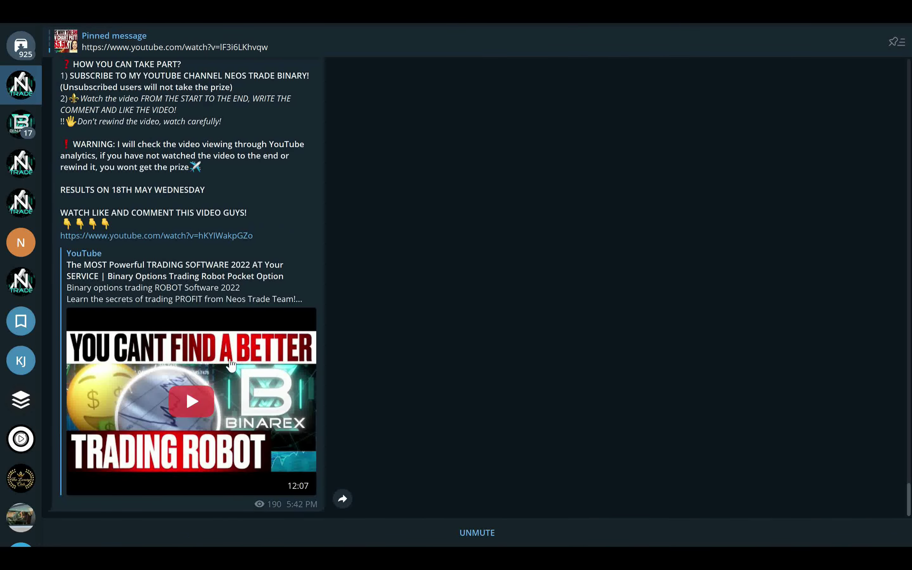
pyautogui.scroll(2, 230, 365)
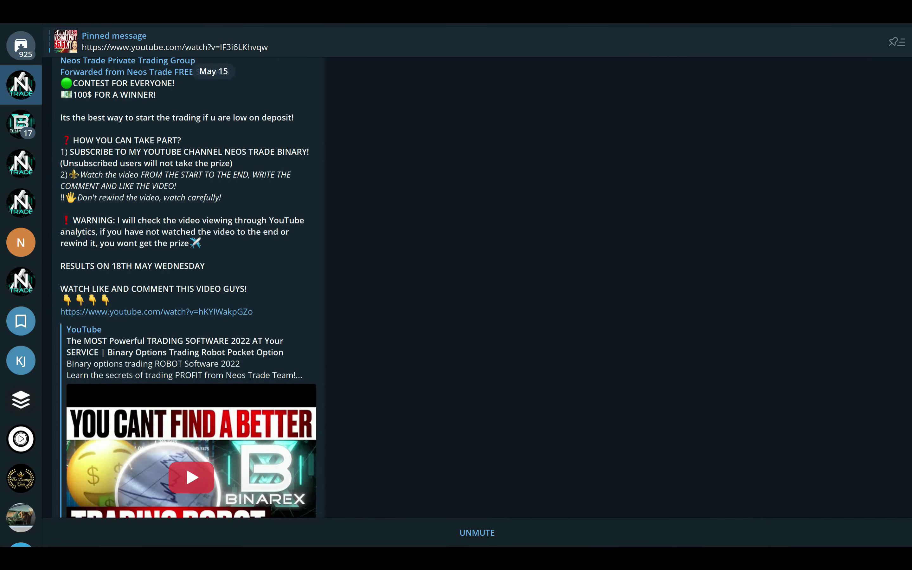
pyautogui.scroll(15, 263, 357)
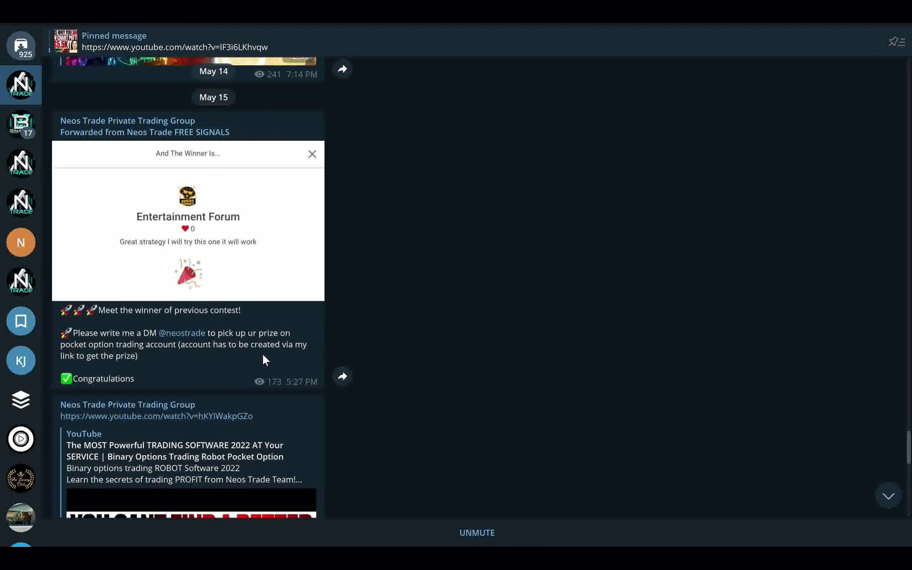
pyautogui.scroll(10, 263, 356)
pyautogui.scroll(-12, 263, 354)
pyautogui.scroll(5, 259, 358)
pyautogui.scroll(-12, 258, 358)
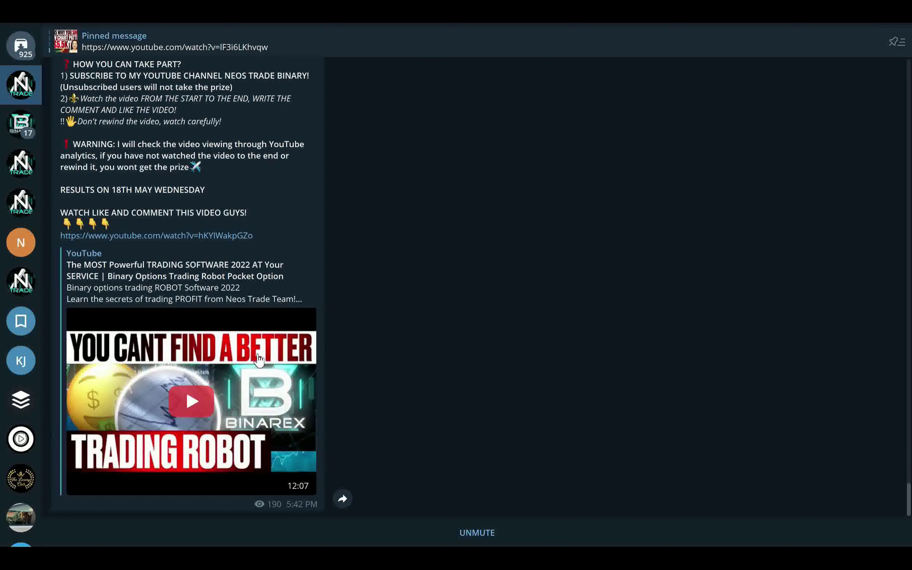
pyautogui.scroll(1, 259, 360)
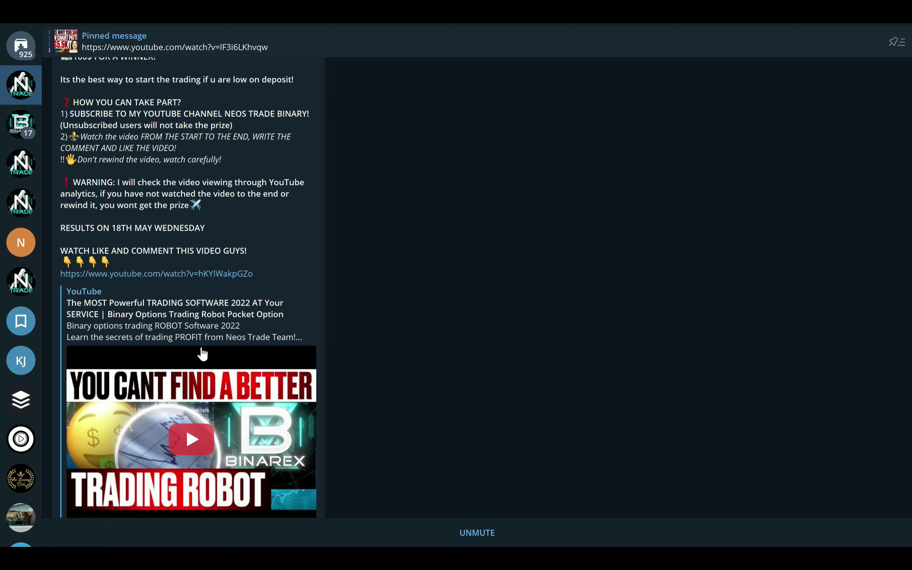
pyautogui.scroll(-10, 247, 405)
# - Review the May 13 trade signals and chart results in the private group, and return to its newest post
pyautogui.scroll(15, 249, 407)
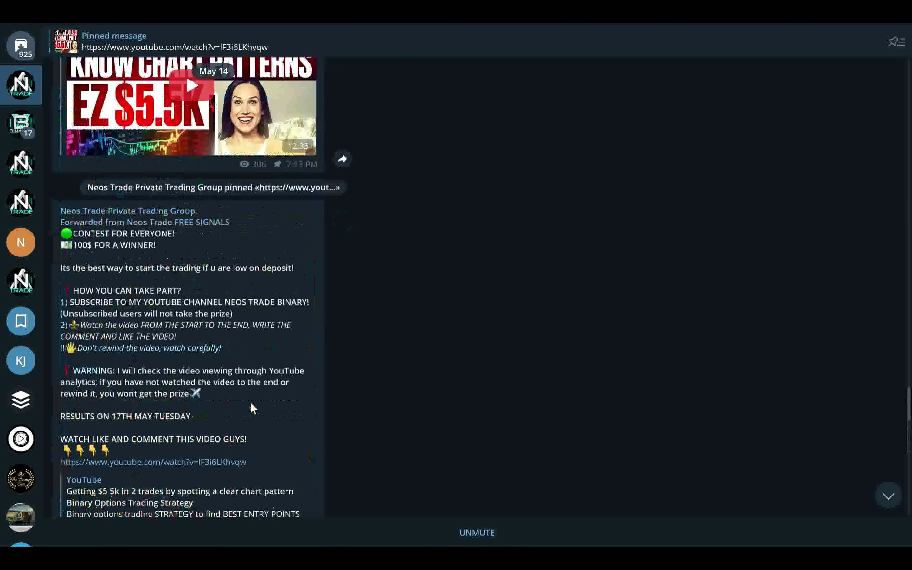
pyautogui.scroll(15, 235, 389)
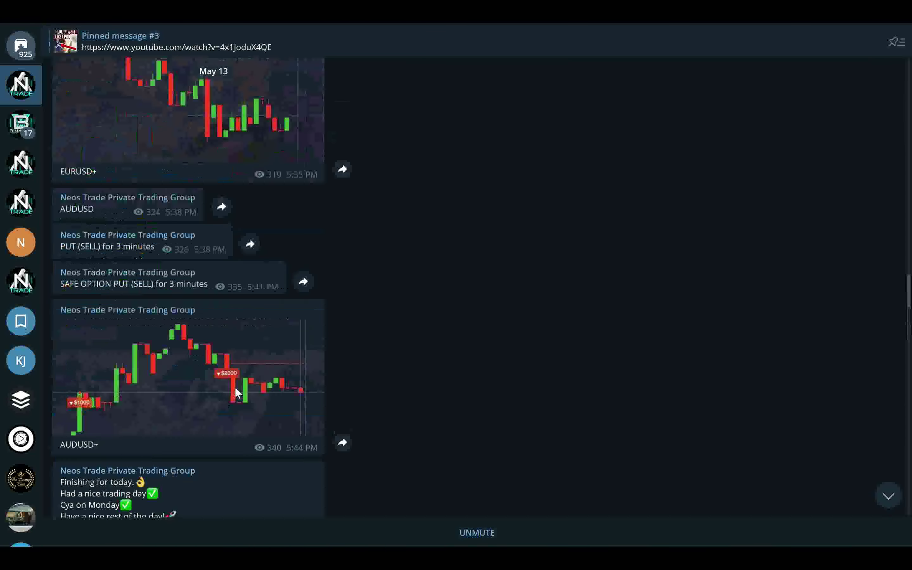
pyautogui.scroll(10, 202, 382)
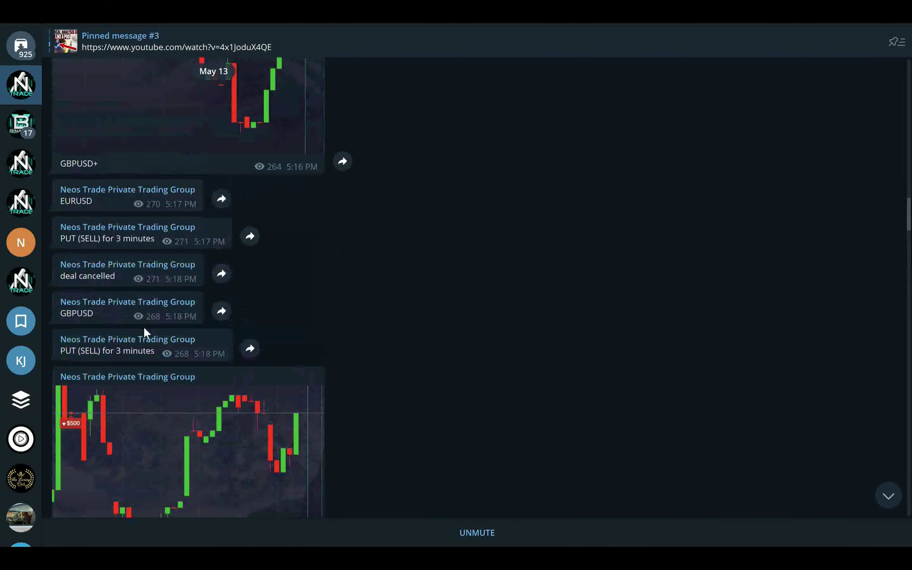
pyautogui.scroll(15, 266, 409)
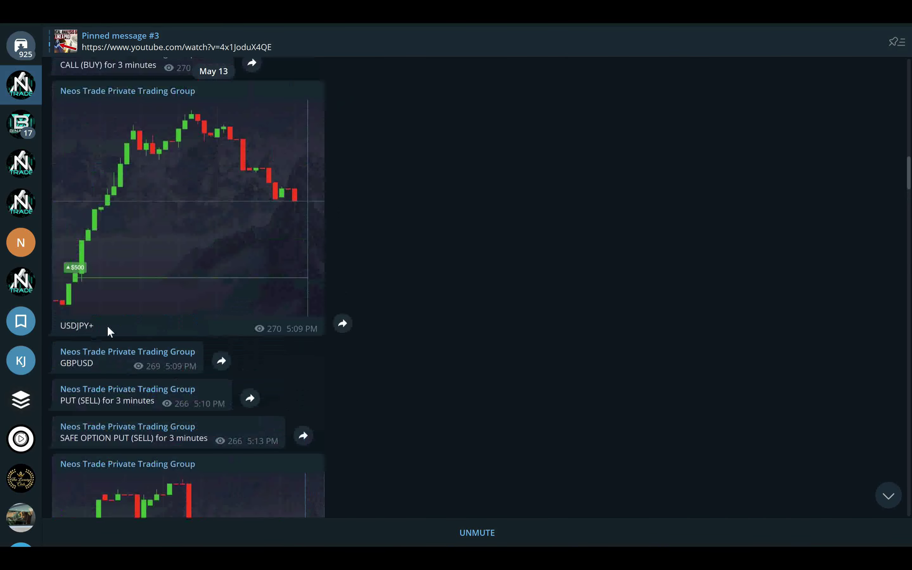
pyautogui.scroll(12, 192, 323)
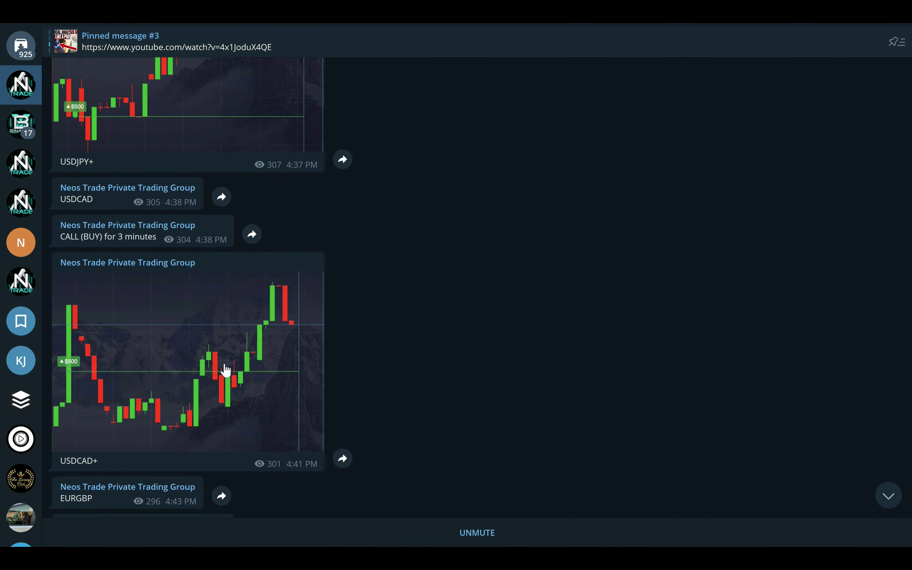
pyautogui.scroll(-5, 278, 379)
pyautogui.scroll(15, 275, 378)
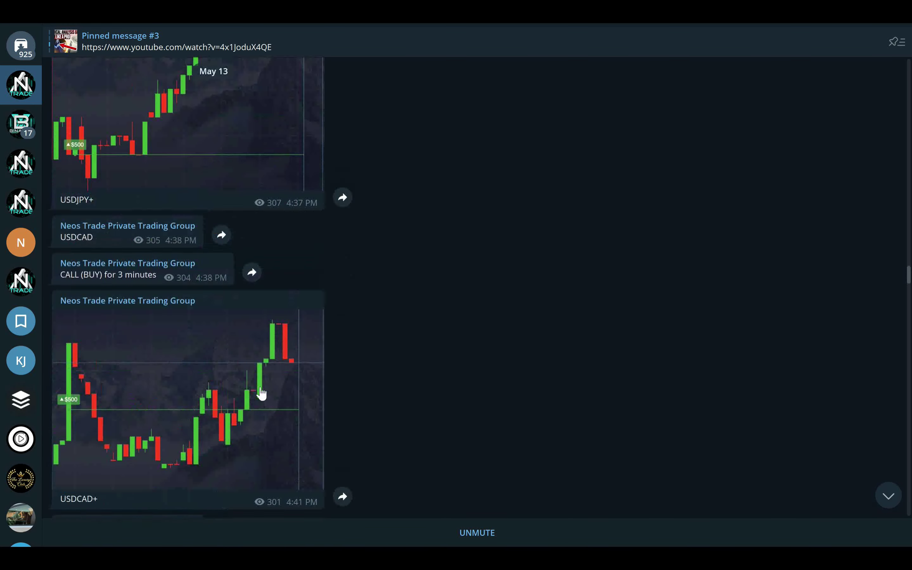
pyautogui.scroll(10, 307, 334)
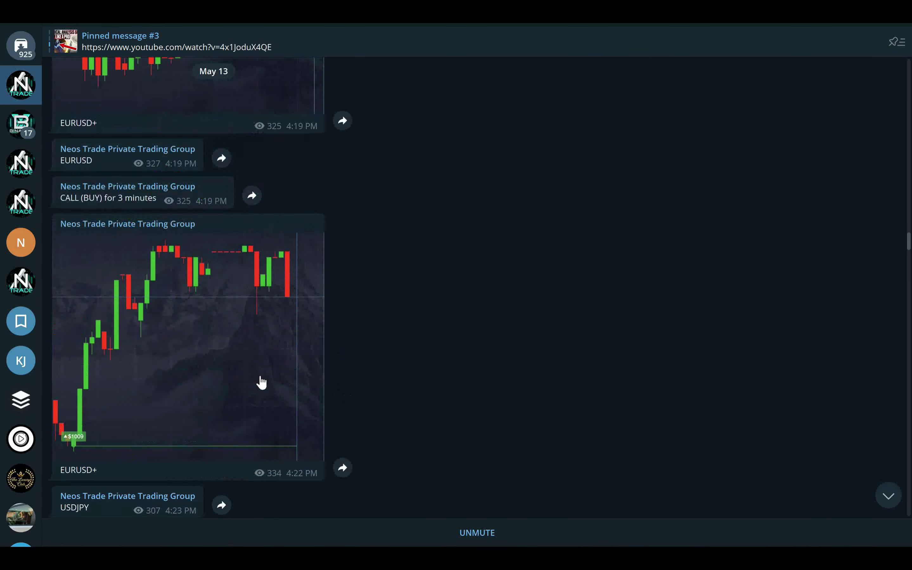
pyautogui.click(885, 494)
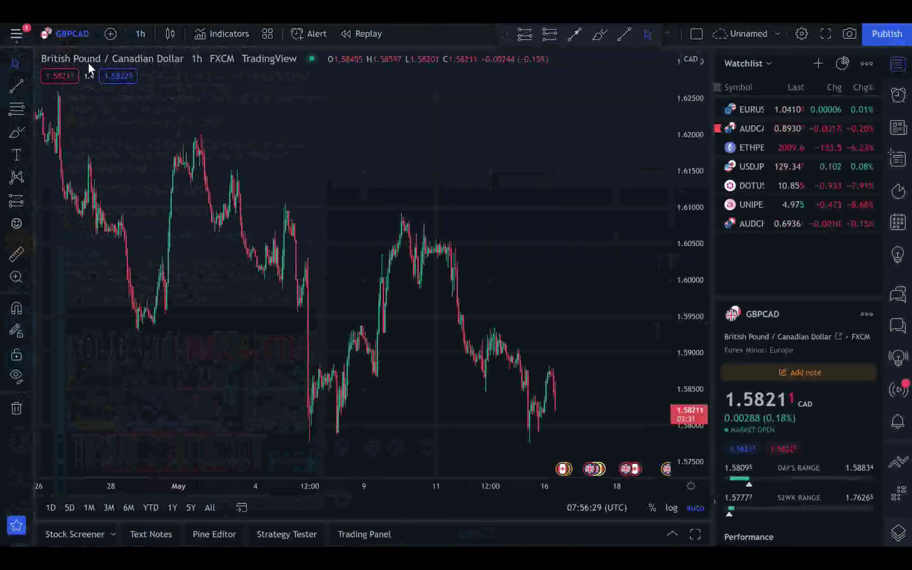
# - On TradingView's 1-hour GBP/CAD chart, draw a near-horizontal support trend line at about 1.5788 and extend its start back past the May 6 low
pyautogui.click(337, 432)
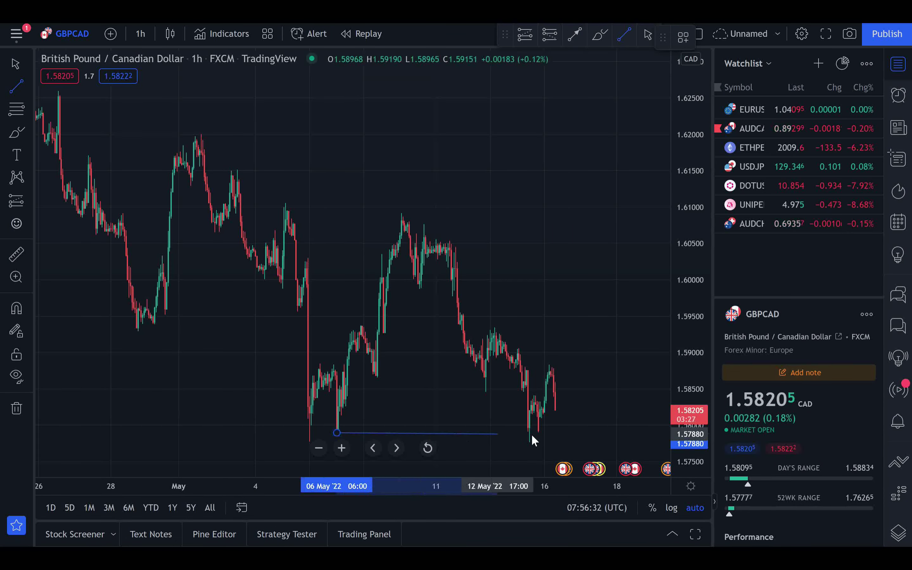
pyautogui.click(592, 431)
pyautogui.moveTo(336, 432); pyautogui.dragTo(283, 432)
pyautogui.click(243, 414)
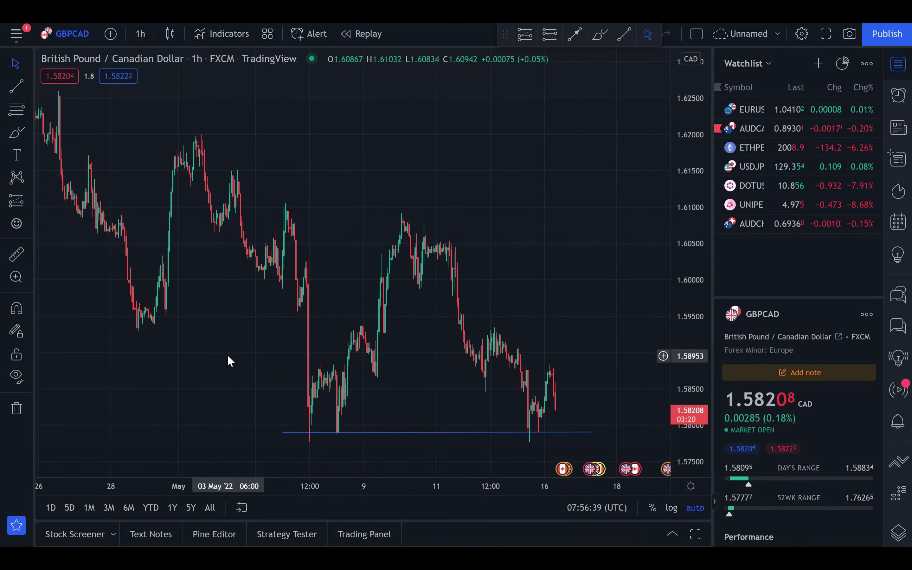
# - Draw a horizontal resistance trend line across the May 8 and May 13 highs and place it at about 1.5934
pyautogui.click(18, 87)
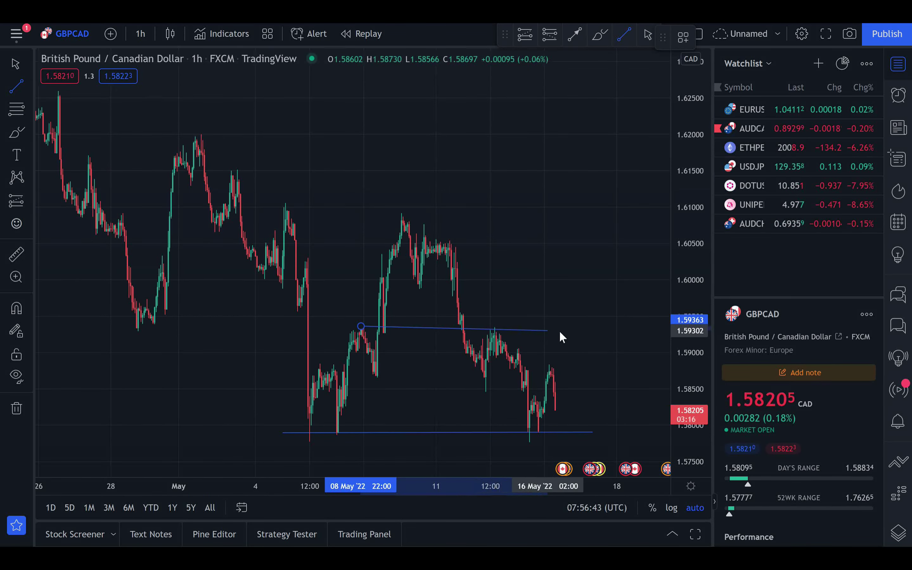
pyautogui.click(615, 326)
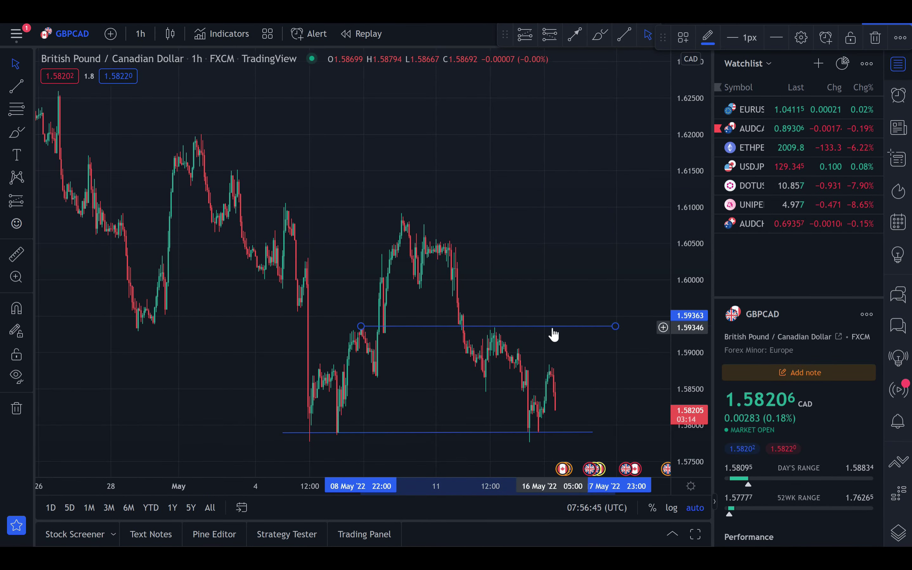
pyautogui.moveTo(541, 326); pyautogui.dragTo(512, 328)
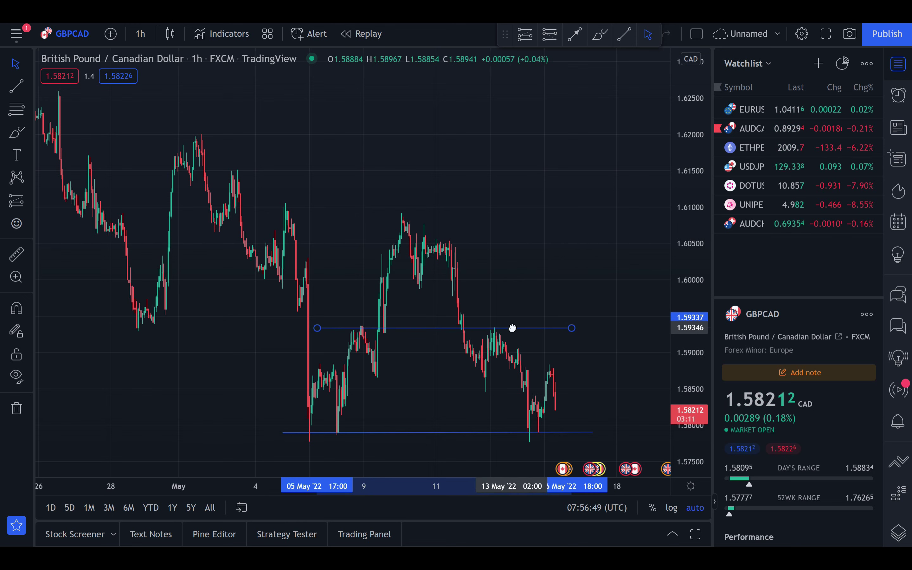
pyautogui.click(547, 351)
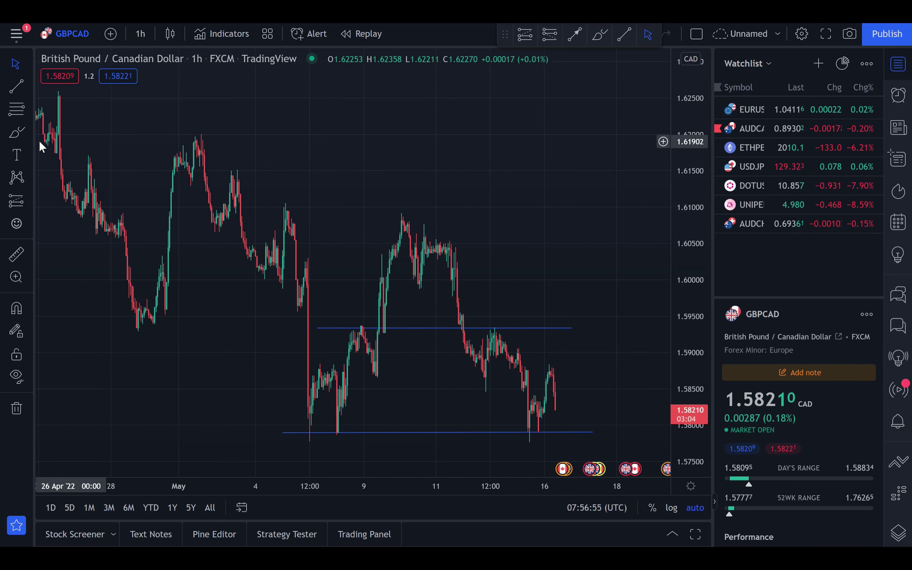
# - Try a third trend line across the upper May highs at about 1.6092, and remove it from the chart
pyautogui.click(17, 87)
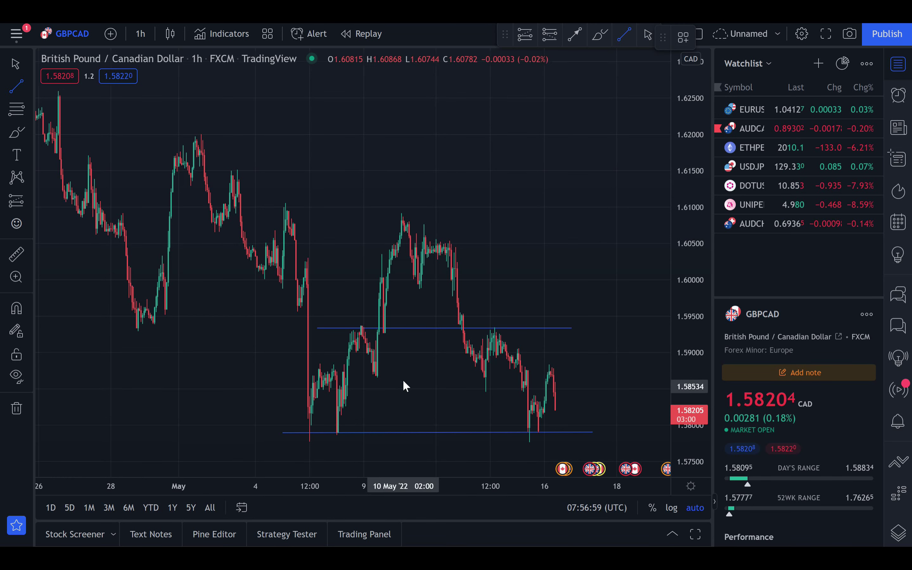
pyautogui.click(281, 207)
pyautogui.click(577, 206)
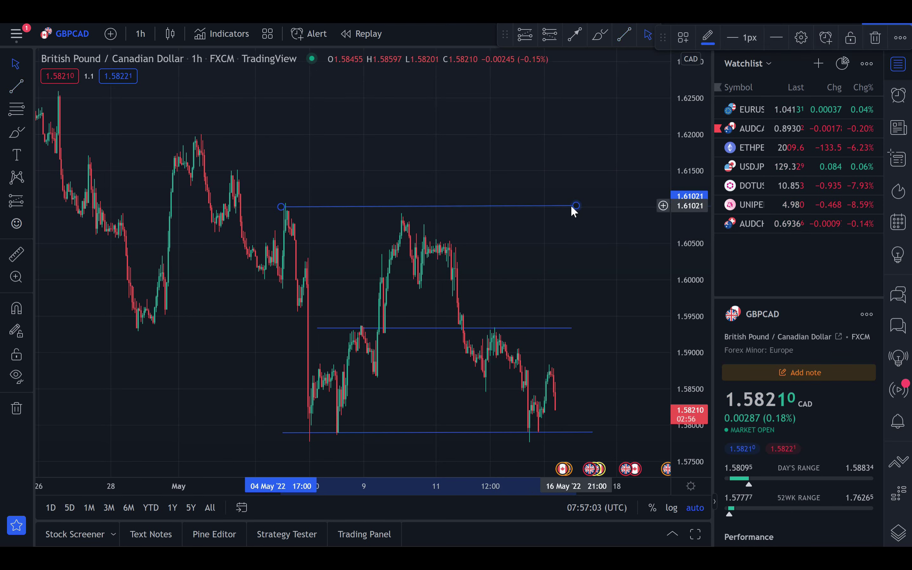
pyautogui.moveTo(513, 207); pyautogui.dragTo(504, 214)
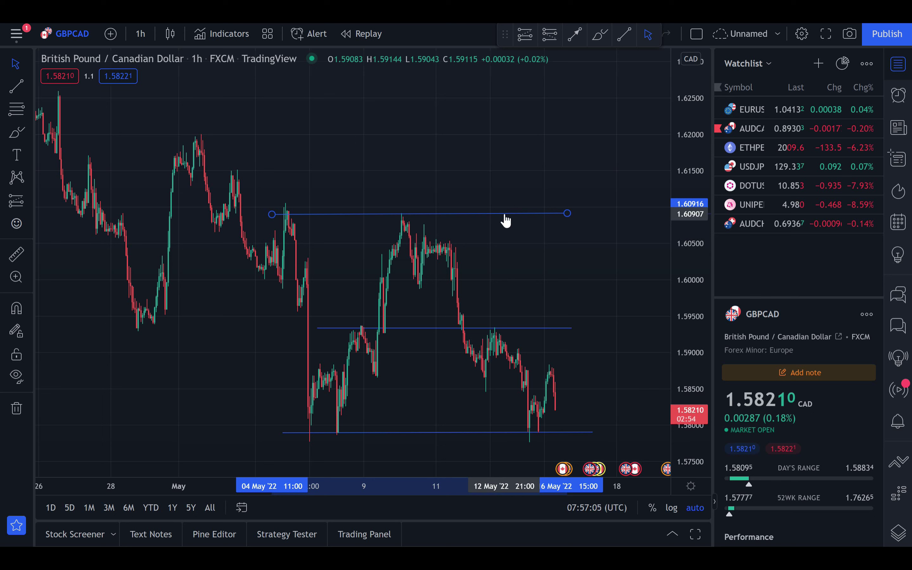
pyautogui.moveTo(273, 214); pyautogui.dragTo(309, 216)
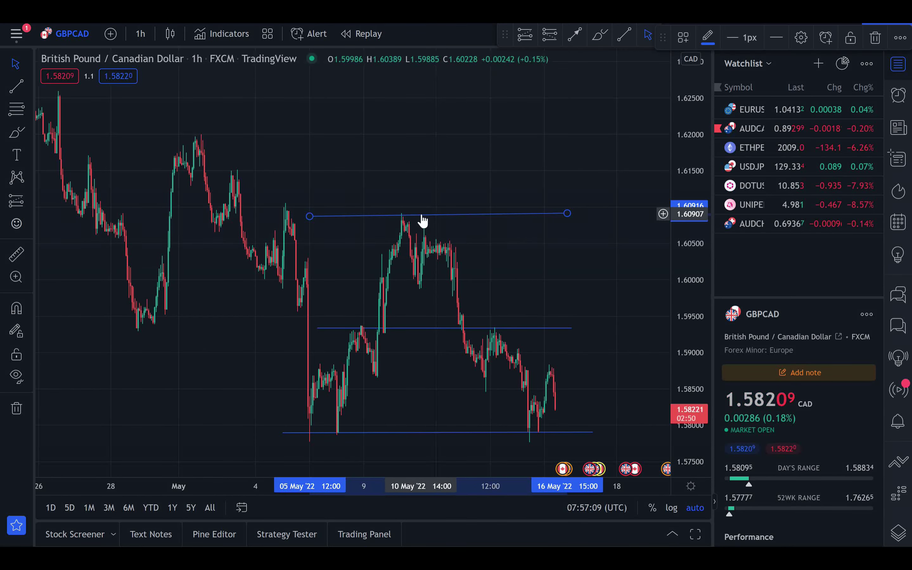
pyautogui.rightClick(508, 215)
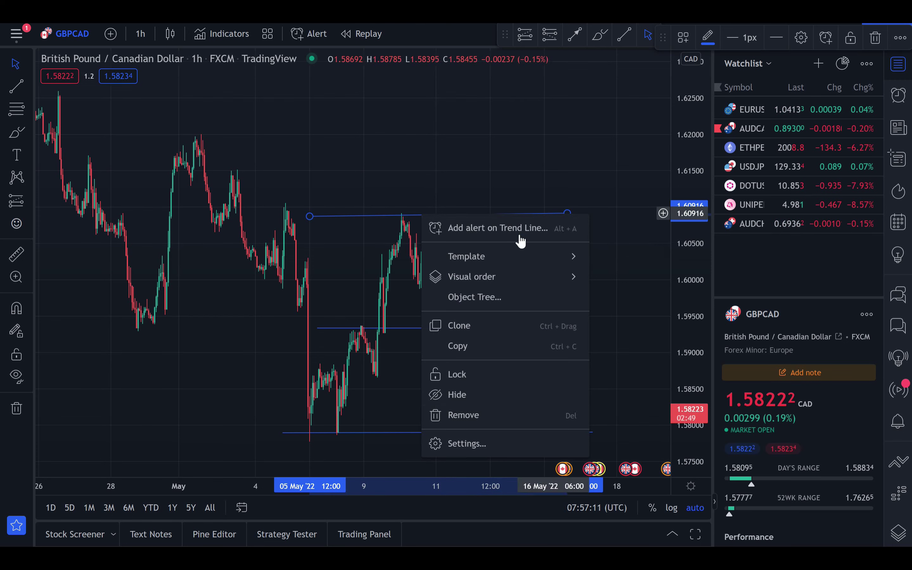
pyautogui.click(484, 416)
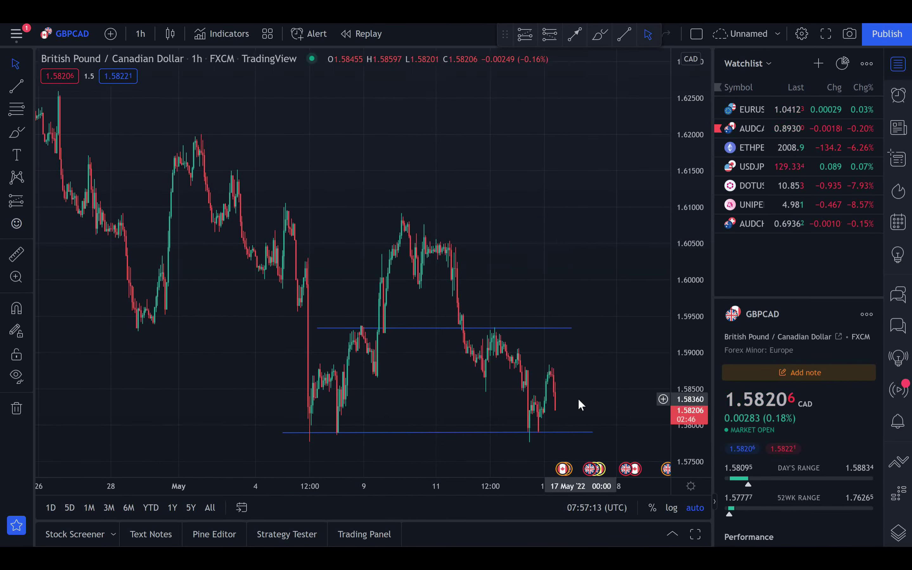
# - Switch the GBP/CAD chart to the 3-minute timeframe and inspect recent price action between the support and resistance lines
pyautogui.scroll(4, 576, 398)
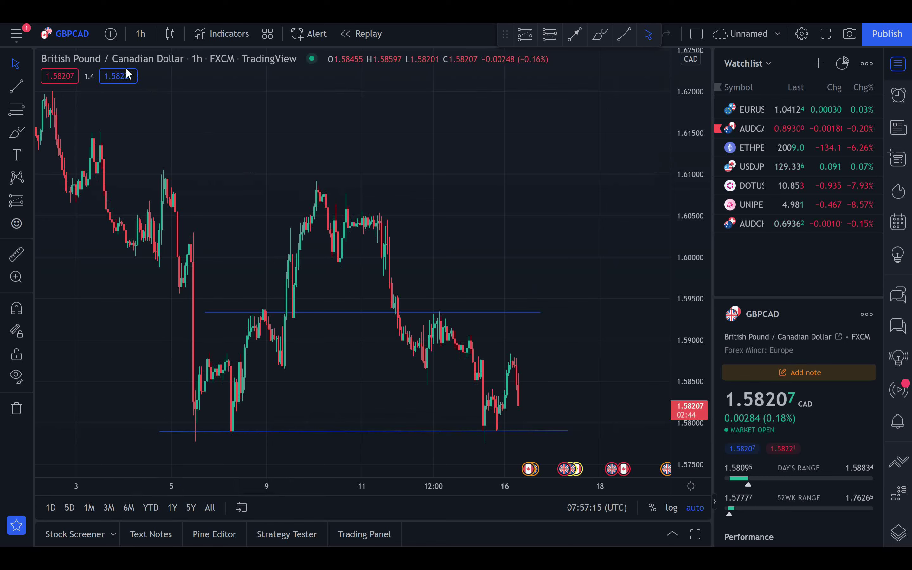
pyautogui.click(139, 34)
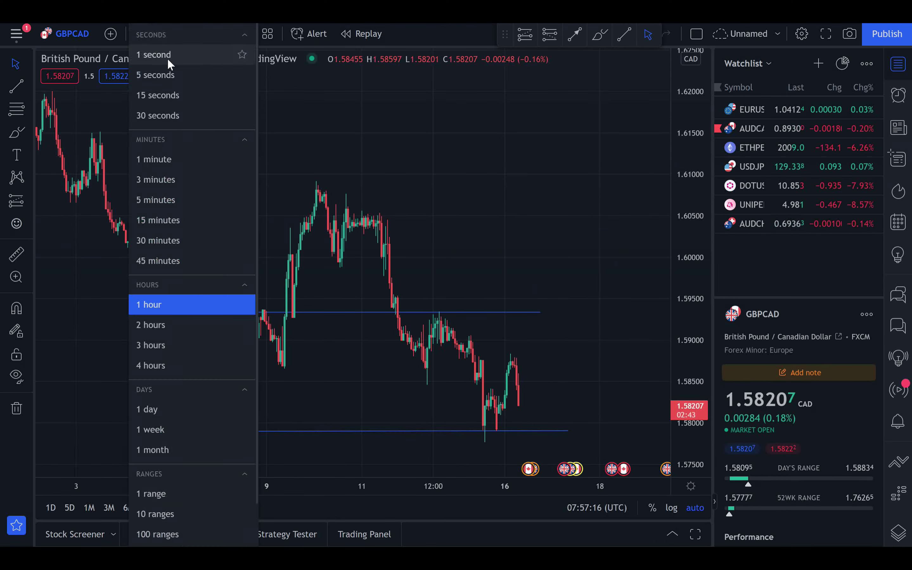
pyautogui.click(168, 181)
pyautogui.scroll(-5, 475, 350)
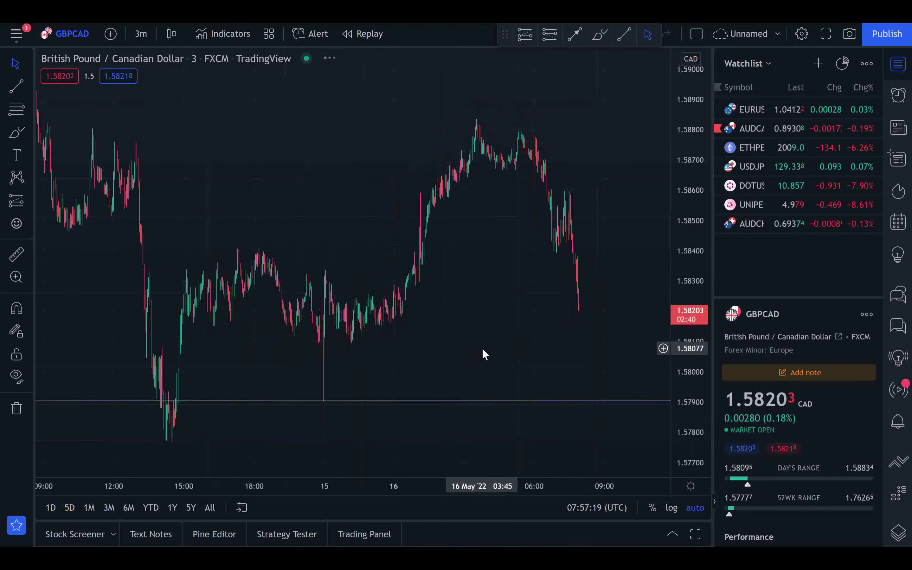
pyautogui.scroll(-5, 301, 259)
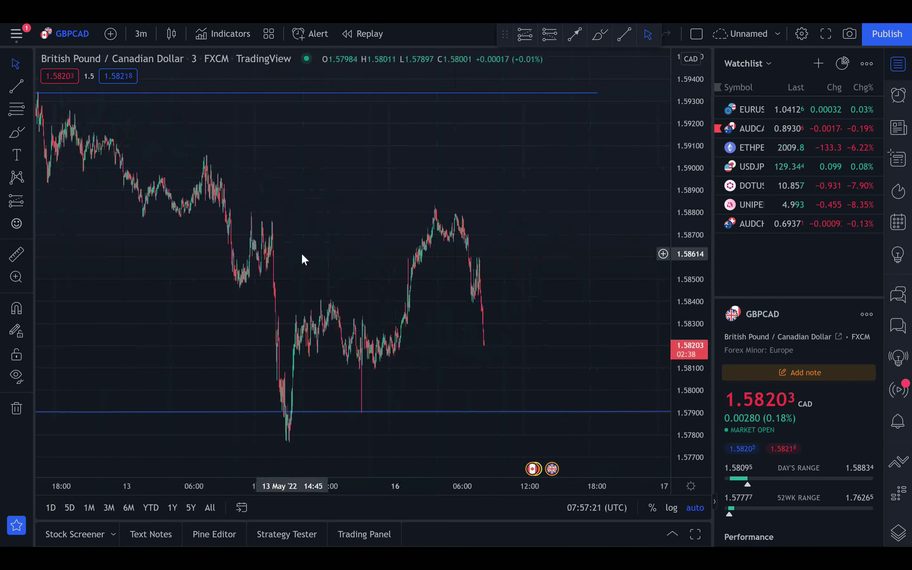
pyautogui.scroll(3, 329, 254)
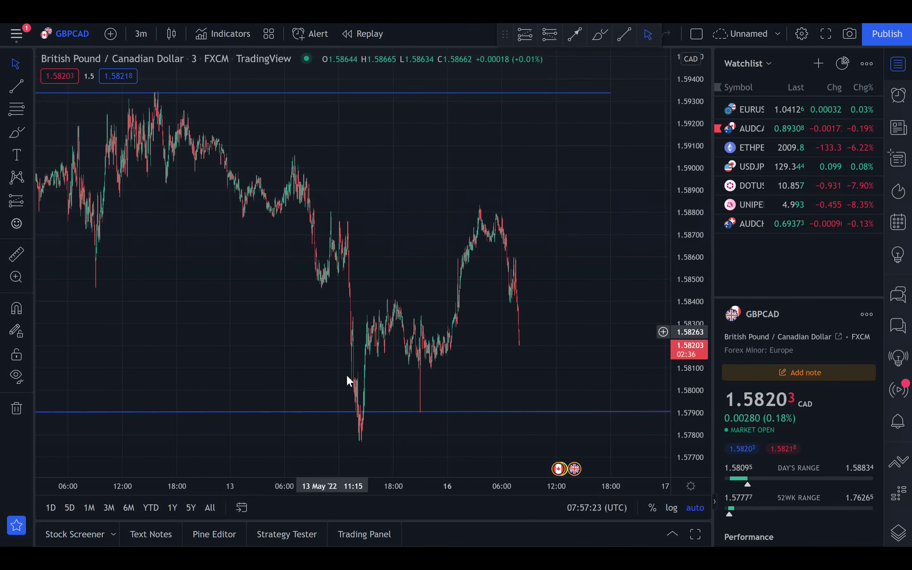
pyautogui.scroll(-2, 367, 396)
pyautogui.scroll(2, 355, 346)
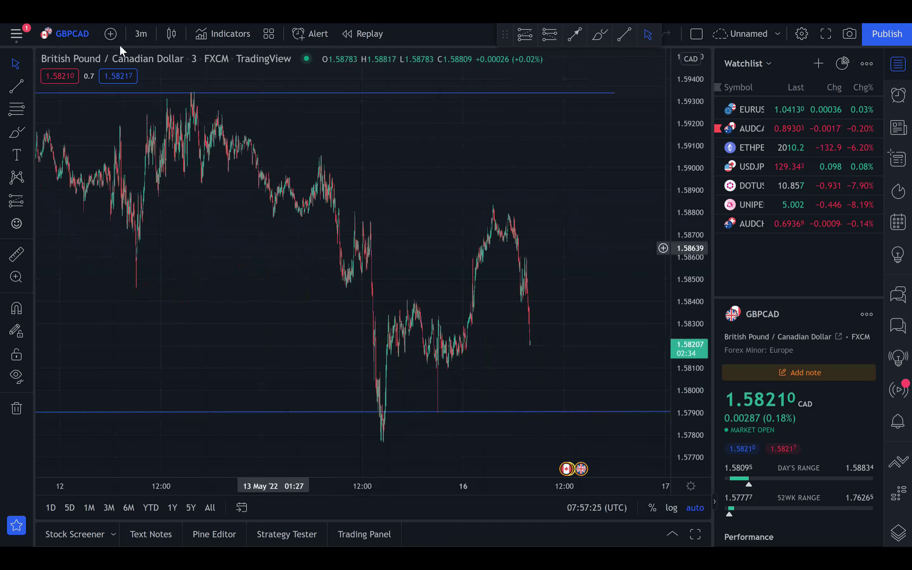
# - Switch the GBP/CAD chart to the 1-hour timeframe and examine recent price action against the support and resistance lines
pyautogui.click(141, 33)
pyautogui.click(158, 301)
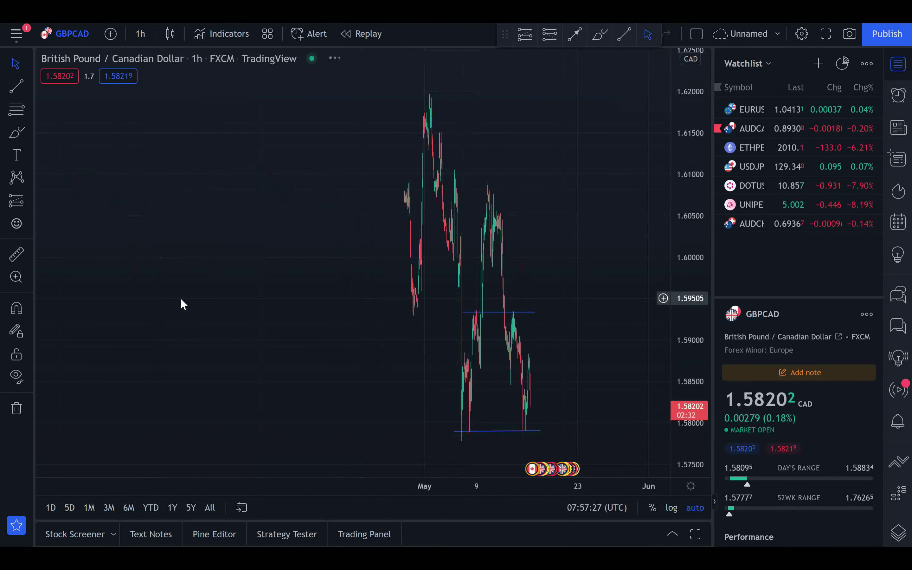
pyautogui.scroll(-2, 306, 288)
pyautogui.moveTo(201, 224); pyautogui.dragTo(169, 226)
pyautogui.moveTo(467, 317); pyautogui.dragTo(291, 315)
pyautogui.moveTo(546, 426); pyautogui.dragTo(173, 378)
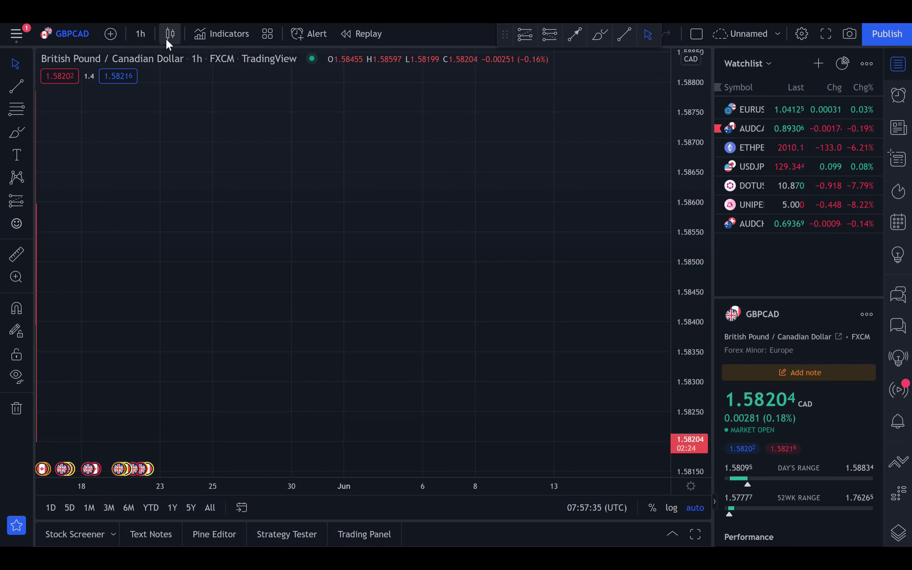
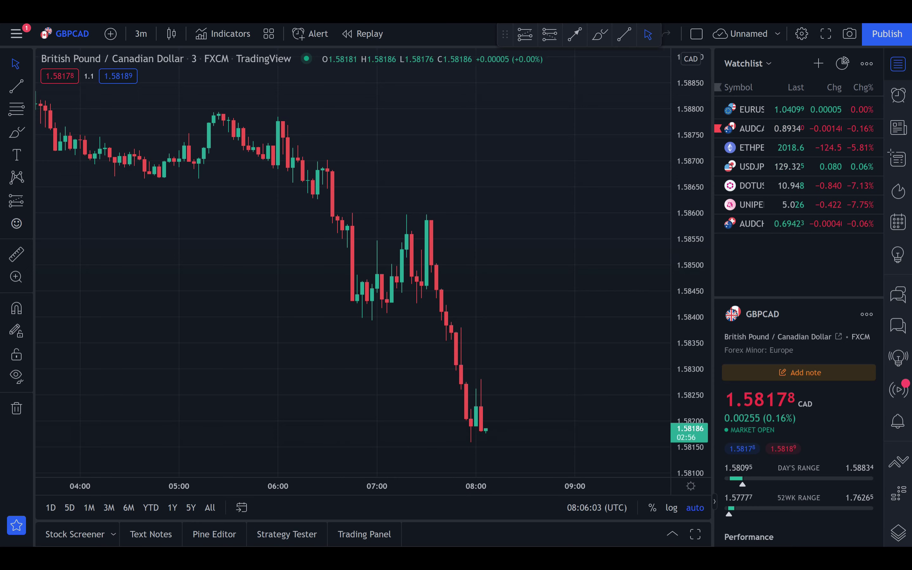
# - Switch to Pocket Option, set the GBP/CAD trade time to 00:05:00, place a $3000 Lower trade and follow it to expiry
pyautogui.hotkey('ctrl', 'Tab')
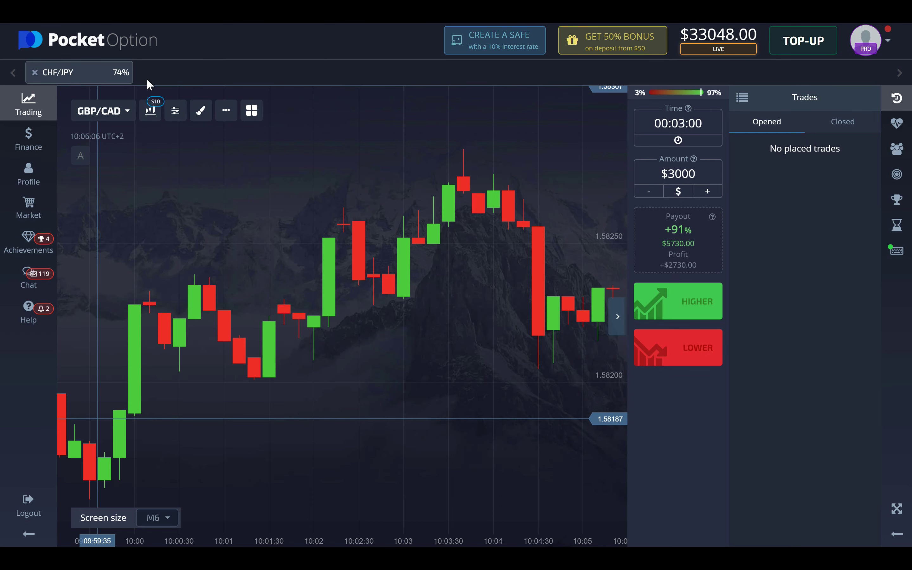
pyautogui.click(684, 128)
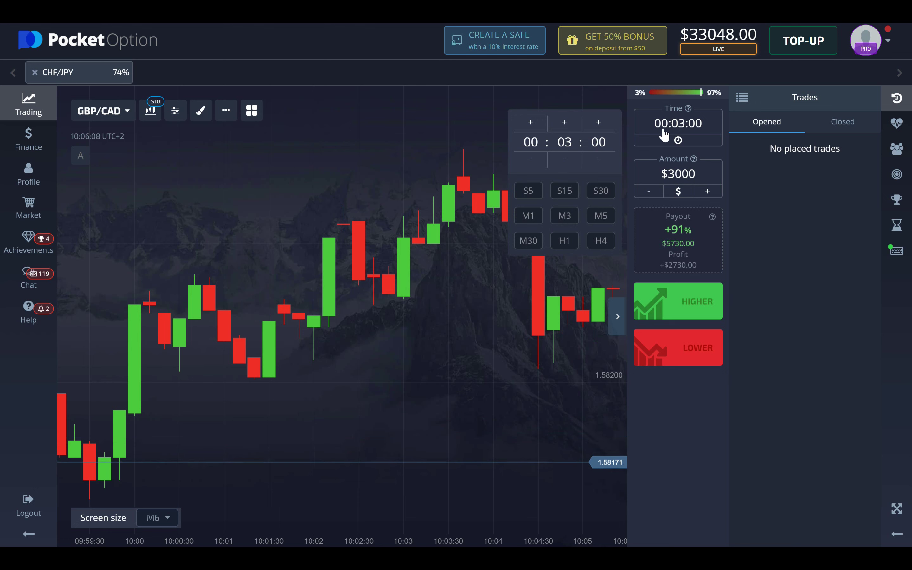
pyautogui.click(563, 122)
pyautogui.click(564, 122)
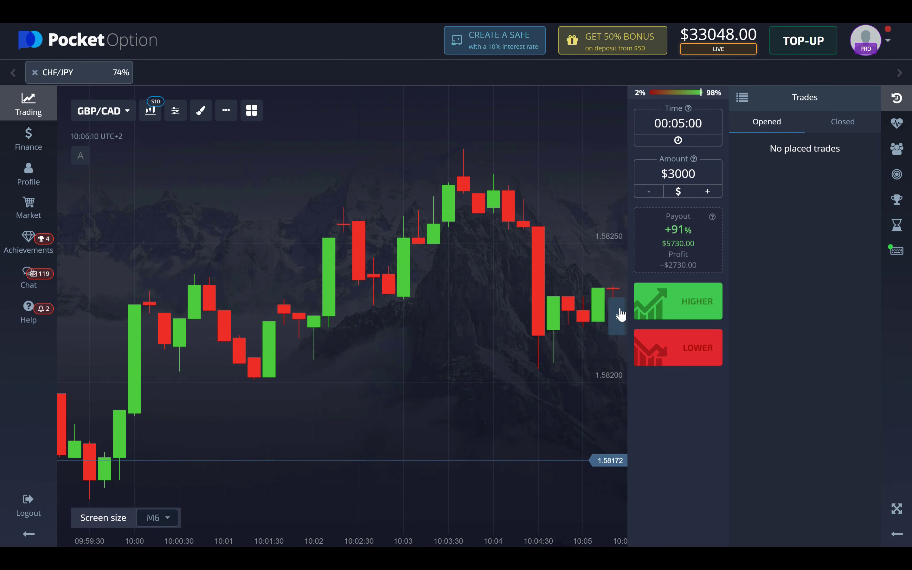
pyautogui.click(617, 316)
pyautogui.click(692, 352)
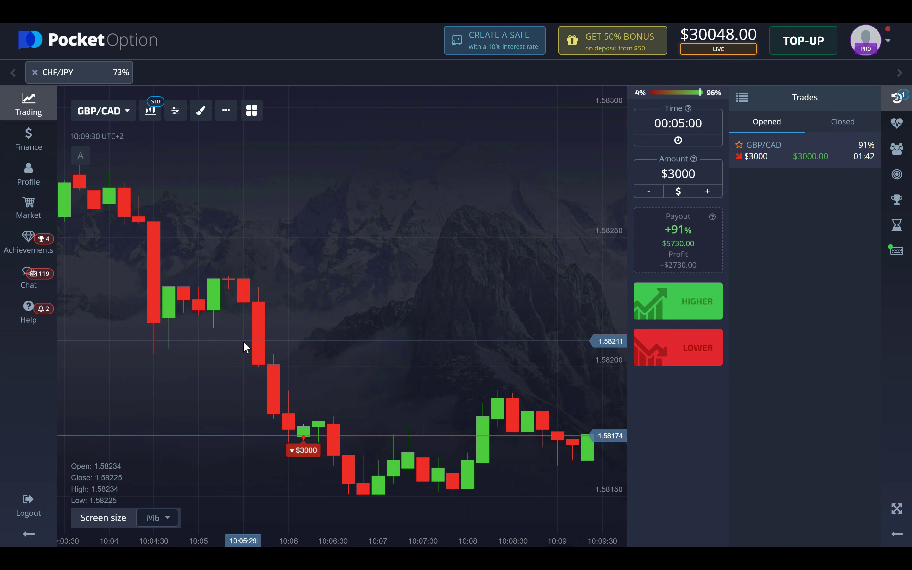
pyautogui.scroll(2, 470, 474)
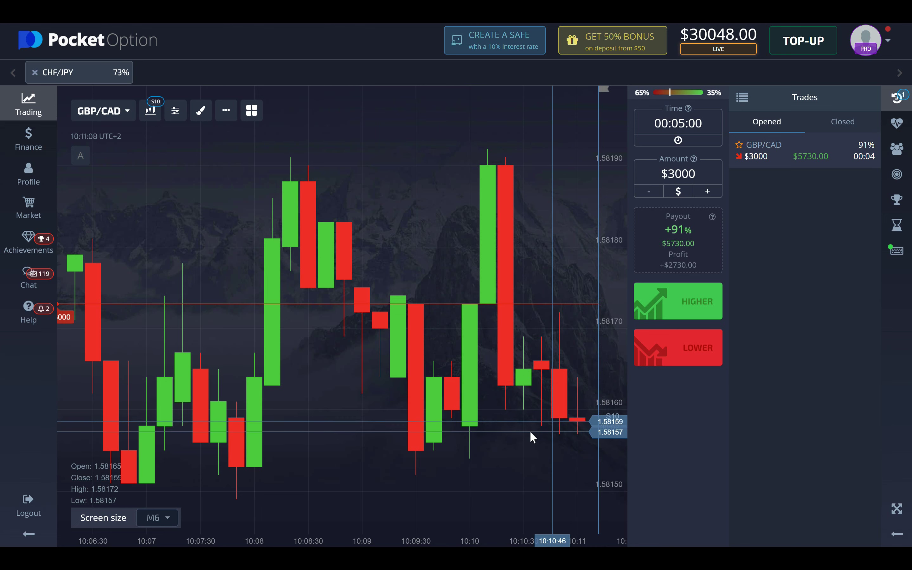
pyautogui.moveTo(530, 437); pyautogui.dragTo(364, 430)
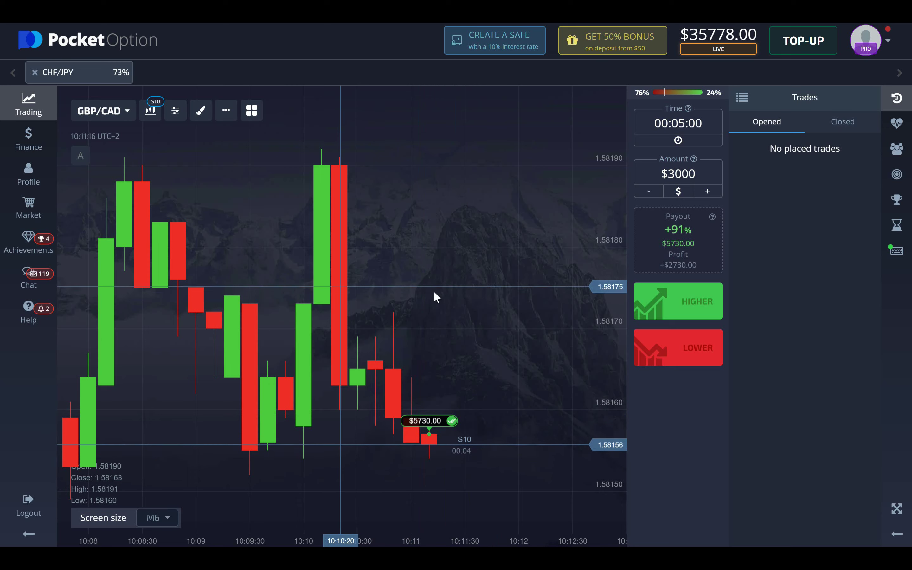
# - Return to TradingView and examine the GBP/CAD decline on the 3-minute chart and on the 1-hour timeframe
pyautogui.press('super+Tab')
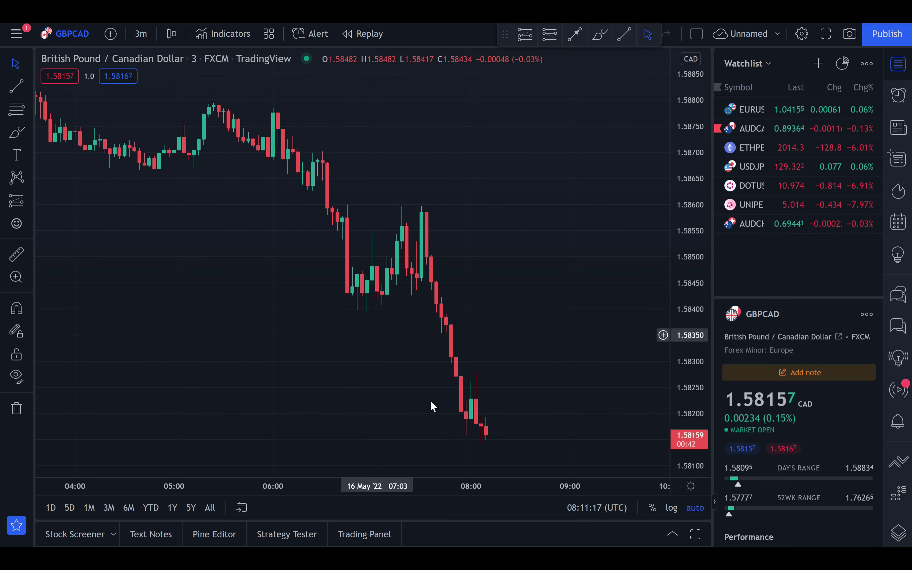
pyautogui.scroll(3, 486, 445)
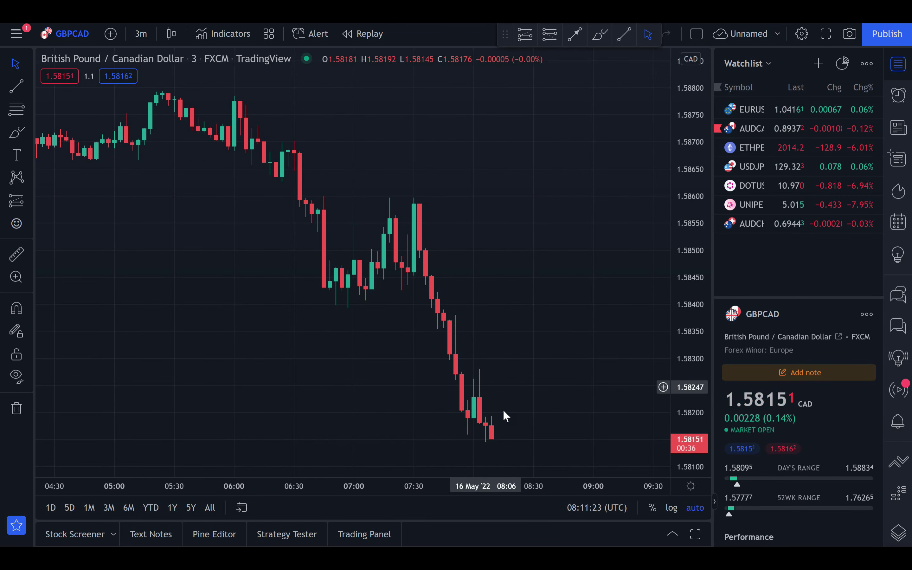
pyautogui.scroll(-3, 483, 374)
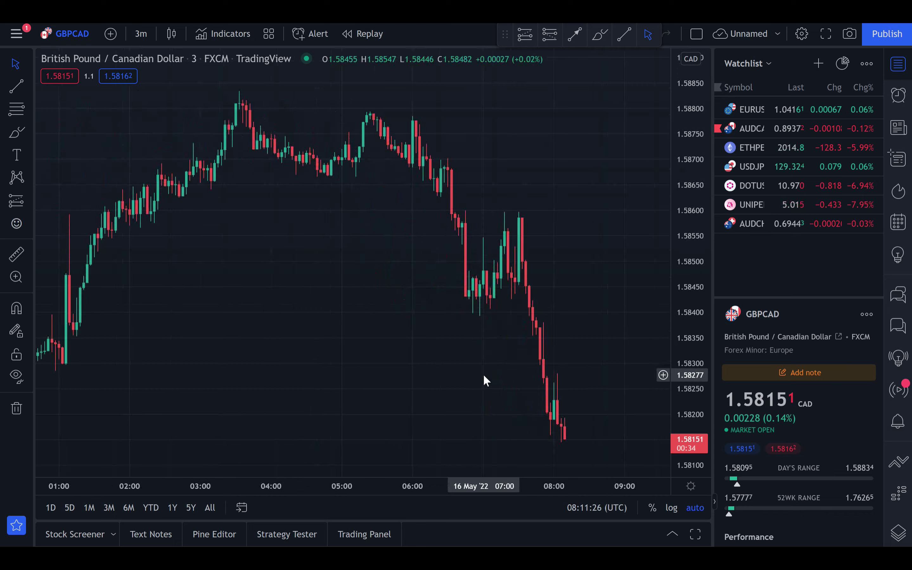
pyautogui.scroll(-5, 483, 374)
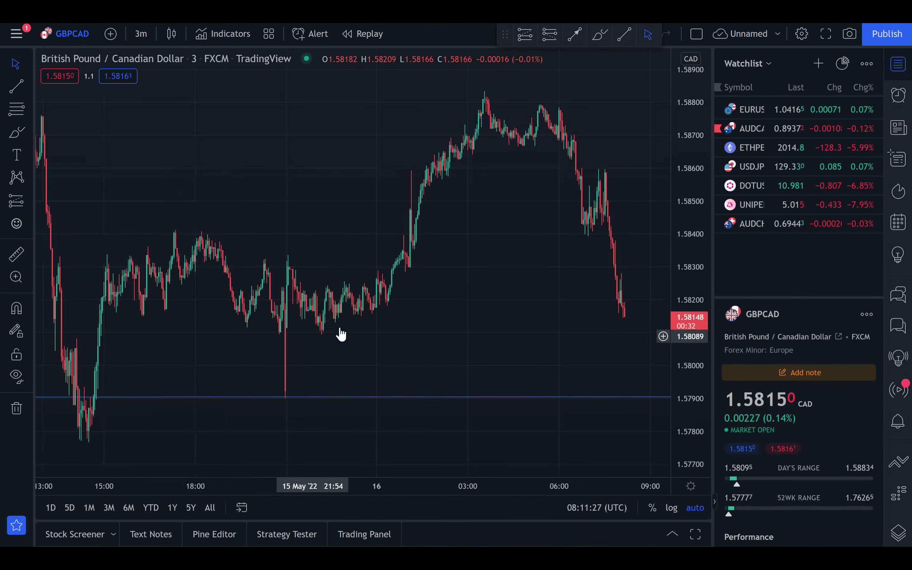
pyautogui.scroll(-3, 543, 311)
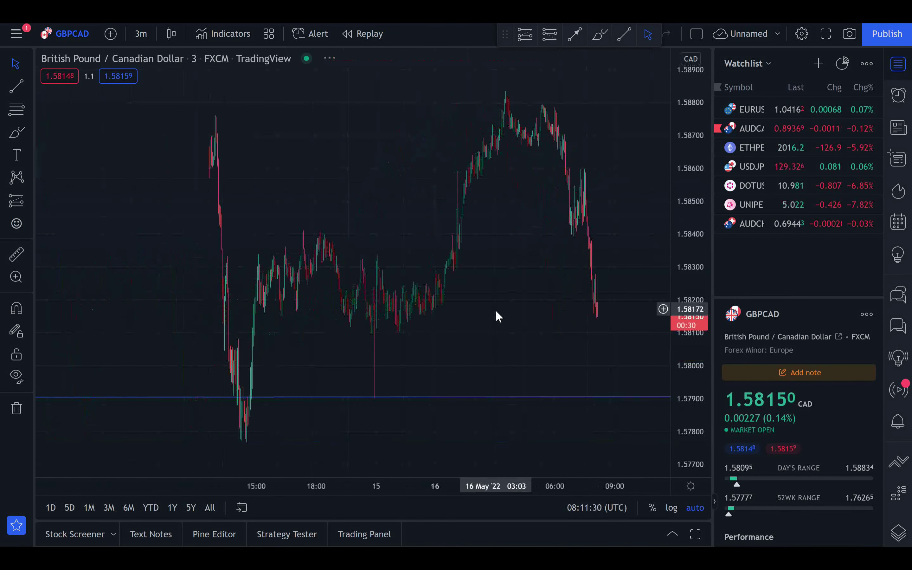
pyautogui.scroll(-5, 496, 310)
pyautogui.click(140, 34)
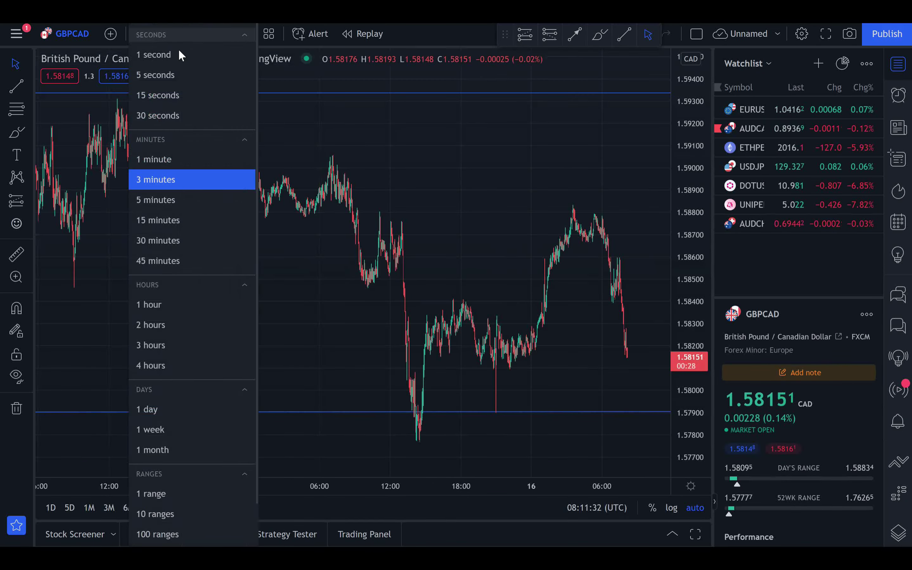
pyautogui.click(159, 303)
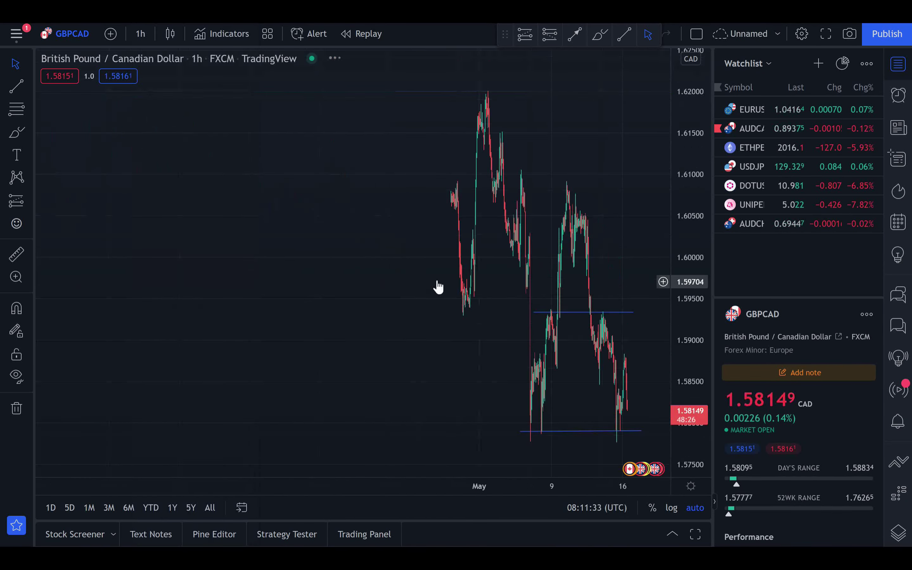
pyautogui.moveTo(584, 331); pyautogui.dragTo(279, 403)
pyautogui.scroll(5, 430, 407)
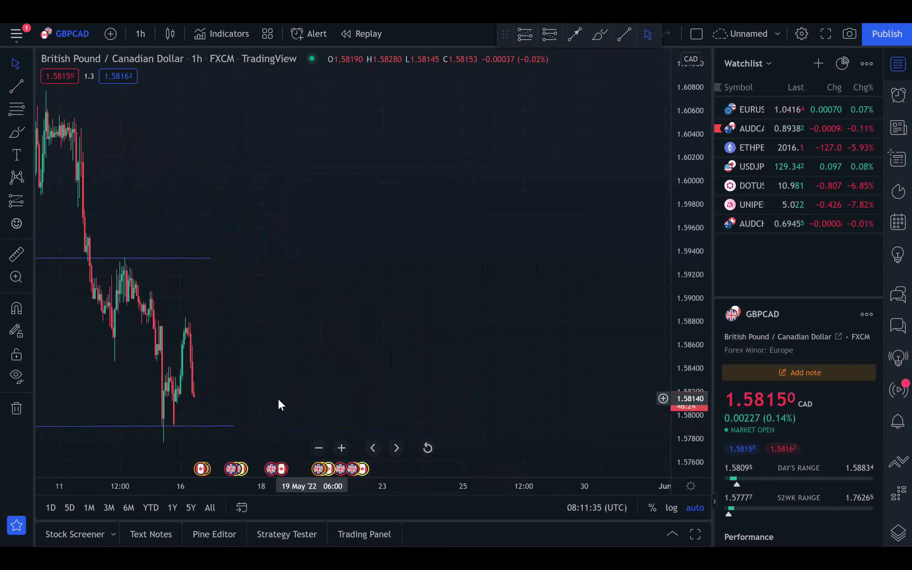
# - On the 3-minute GBP/CAD chart, draw a near-horizontal trend line at about 1.5834 and extend its start back to May 13 midday
pyautogui.click(140, 34)
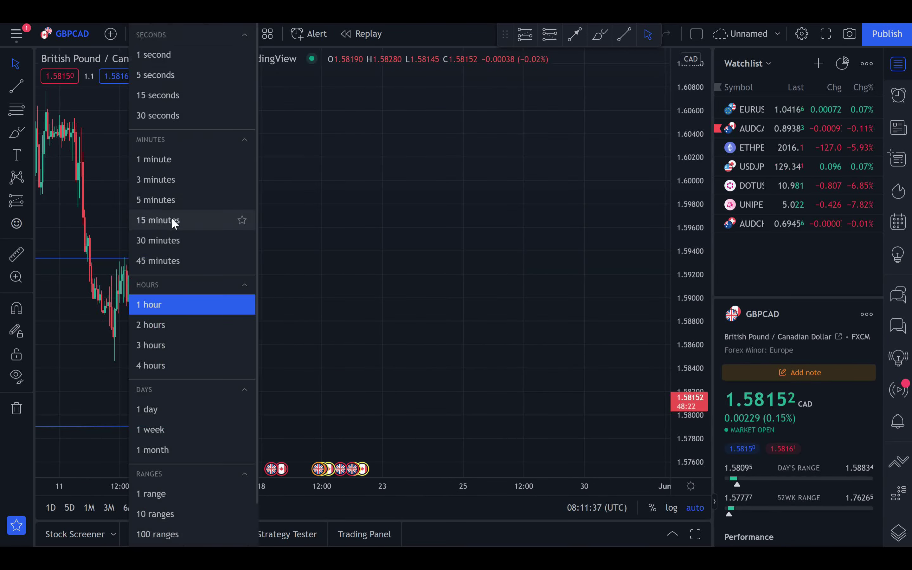
pyautogui.click(167, 180)
pyautogui.moveTo(273, 331); pyautogui.dragTo(460, 358)
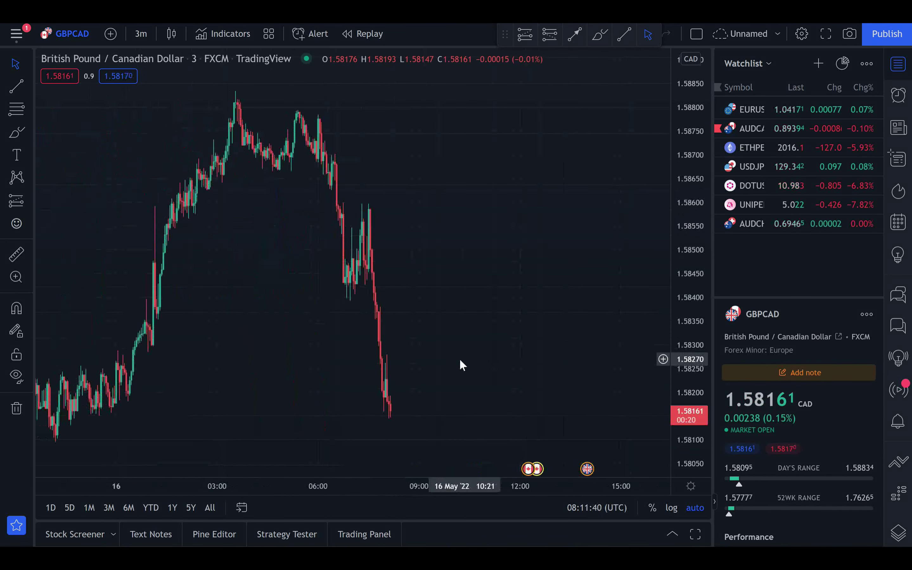
pyautogui.scroll(-4, 456, 360)
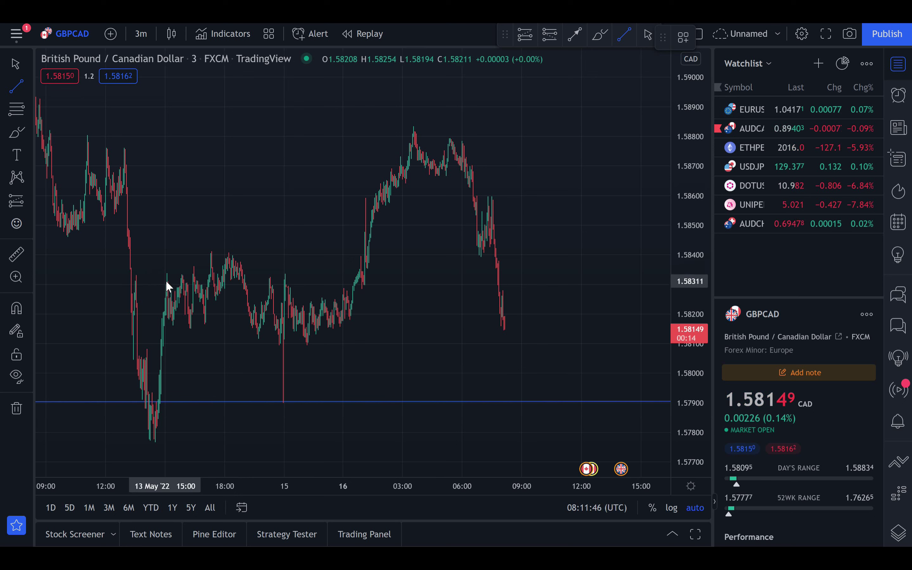
pyautogui.click(193, 268)
pyautogui.click(544, 271)
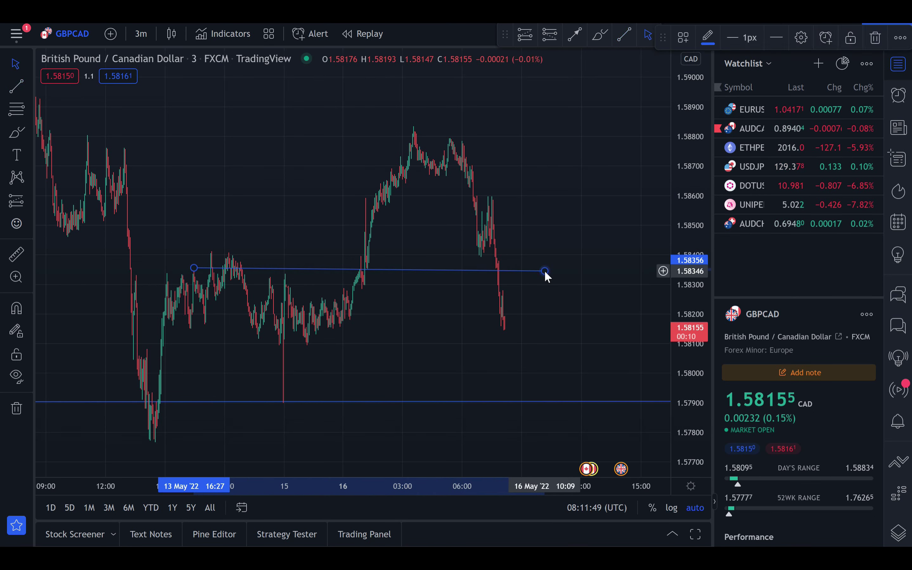
pyautogui.moveTo(194, 267); pyautogui.dragTo(102, 274)
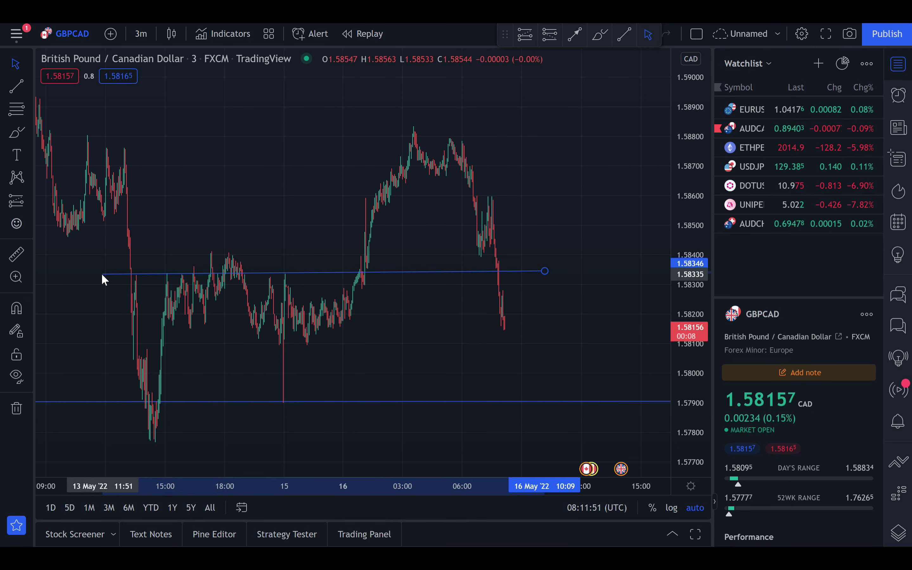
pyautogui.click(222, 239)
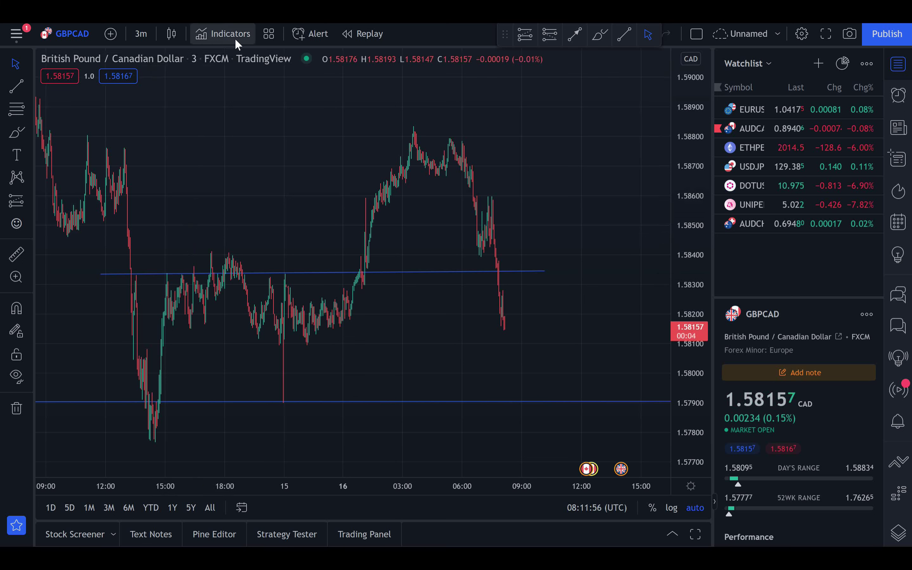
# - Draw a second near-horizontal trend line under the May 15 lows and adjust it to about 1.5809
pyautogui.click(628, 37)
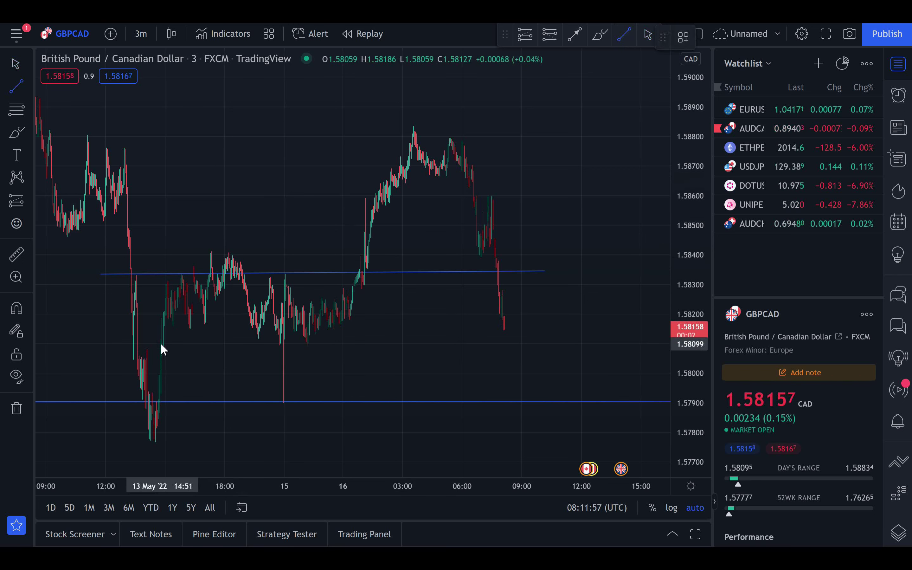
pyautogui.click(110, 341)
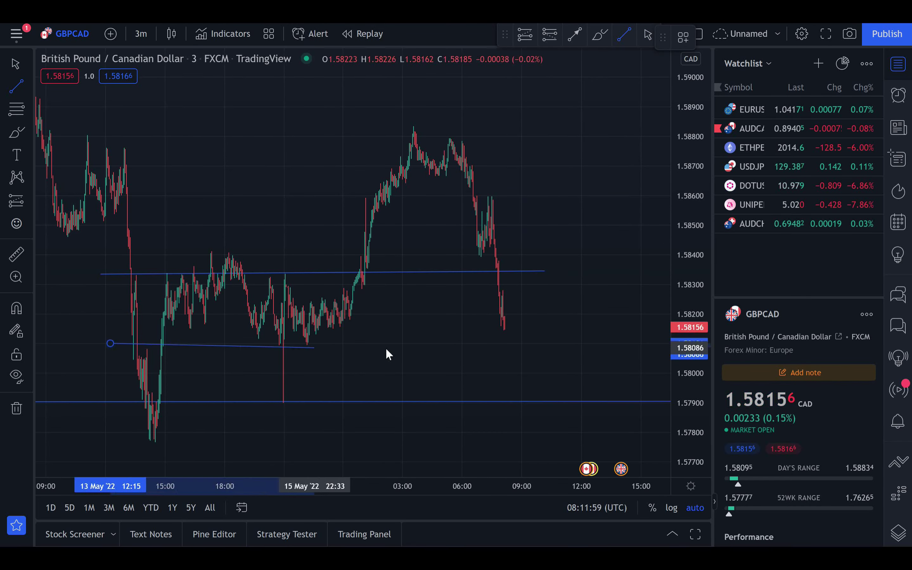
pyautogui.click(602, 337)
pyautogui.moveTo(488, 338); pyautogui.dragTo(494, 342)
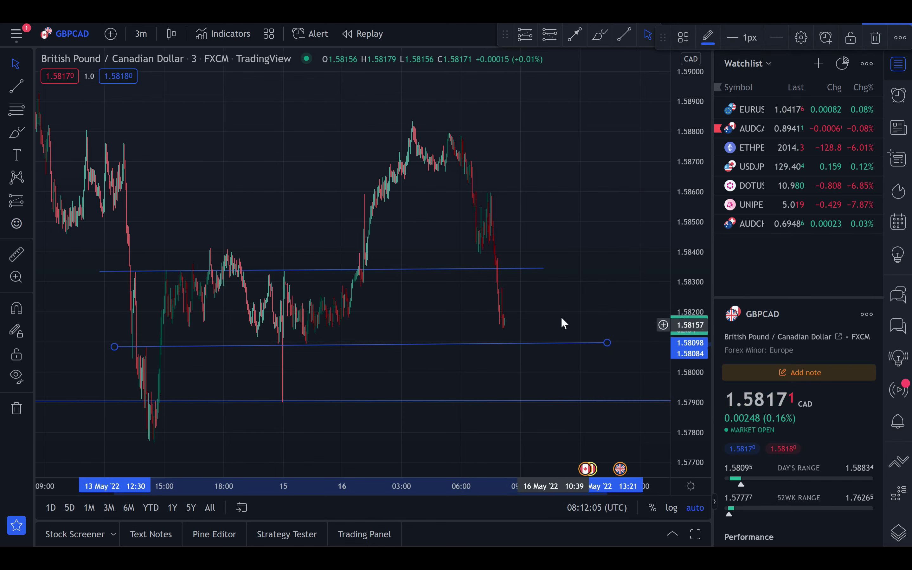
# - Examine the current GBP/CAD price in relation to the 1.5834, 1.5809 and lower support lines on the 3-minute chart
pyautogui.scroll(5, 530, 326)
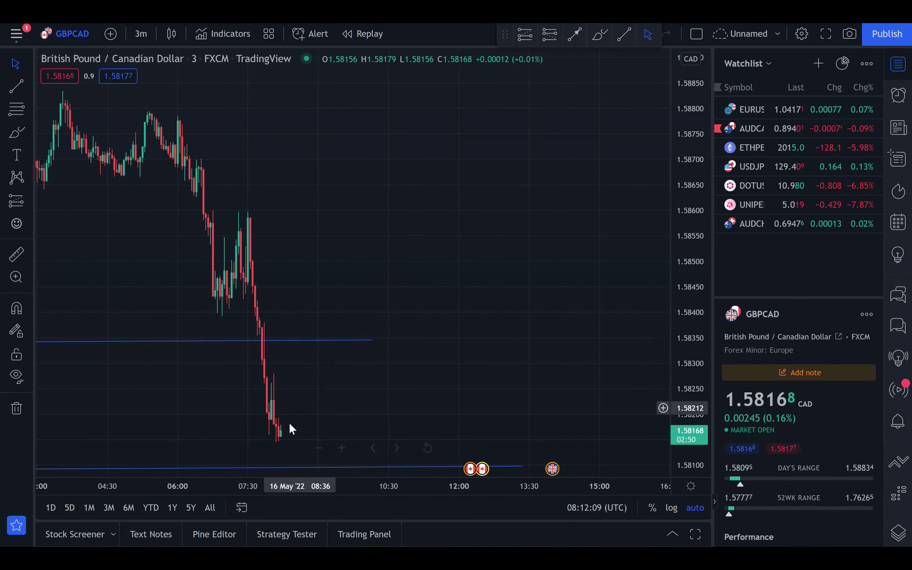
pyautogui.moveTo(364, 403); pyautogui.dragTo(476, 342)
pyautogui.scroll(-3, 490, 350)
pyautogui.scroll(-3, 424, 345)
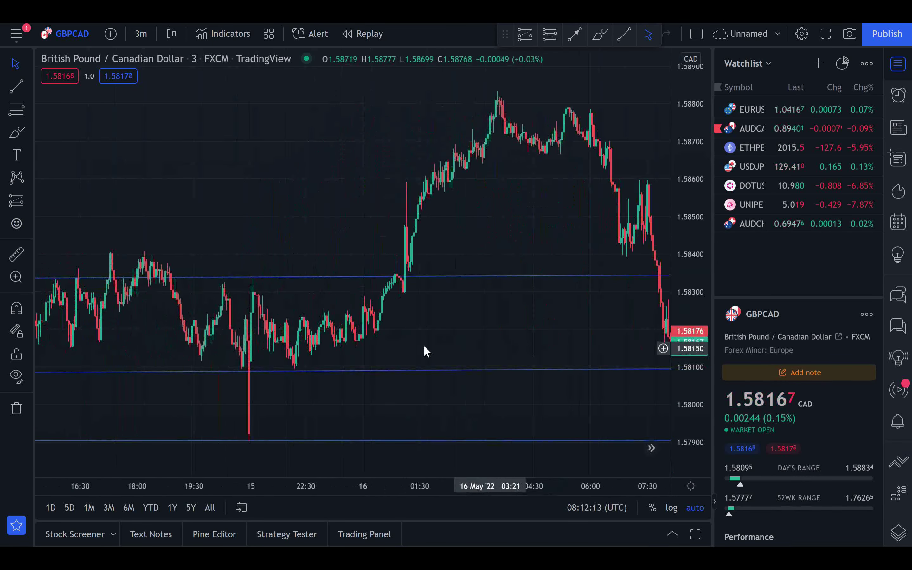
pyautogui.moveTo(561, 296); pyautogui.dragTo(358, 299)
pyautogui.scroll(1, 468, 362)
pyautogui.scroll(2, 414, 363)
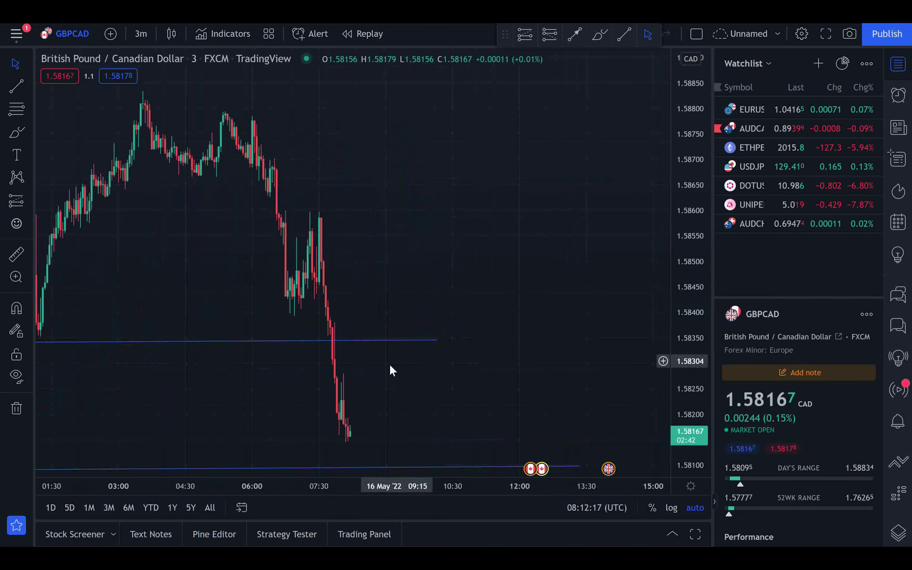
pyautogui.scroll(-4, 381, 387)
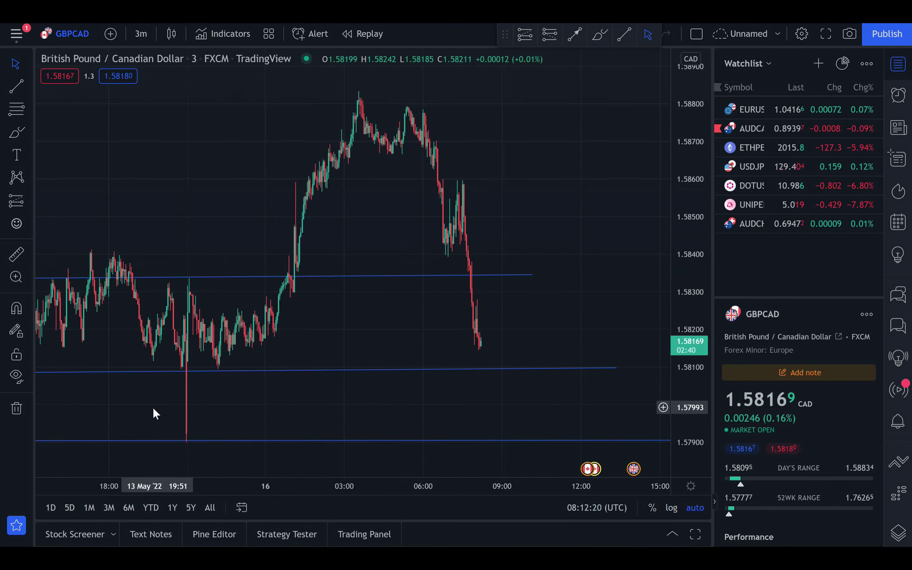
pyautogui.scroll(1, 156, 405)
pyautogui.scroll(2, 415, 351)
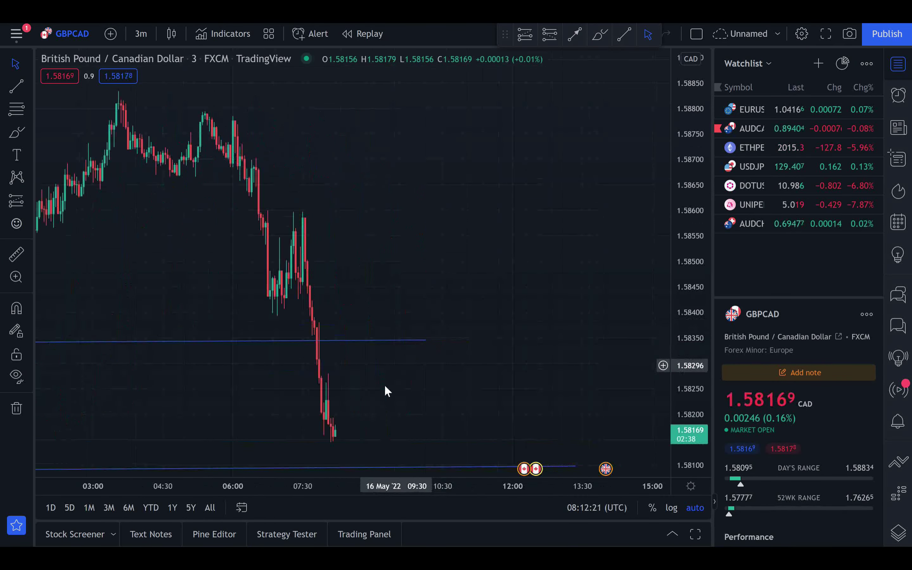
pyautogui.moveTo(340, 439)
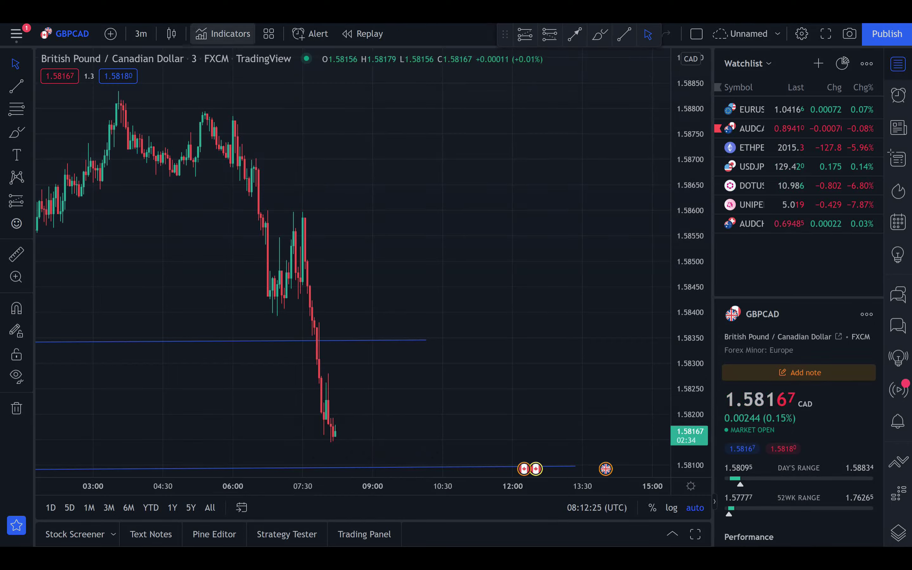
# - Compare GBP/CAD on Pocket Option with the TradingView chart and place a $3000 Higher trade on Pocket Option
pyautogui.hotkey('alt', 'Tab')
pyautogui.scroll(-3, 419, 246)
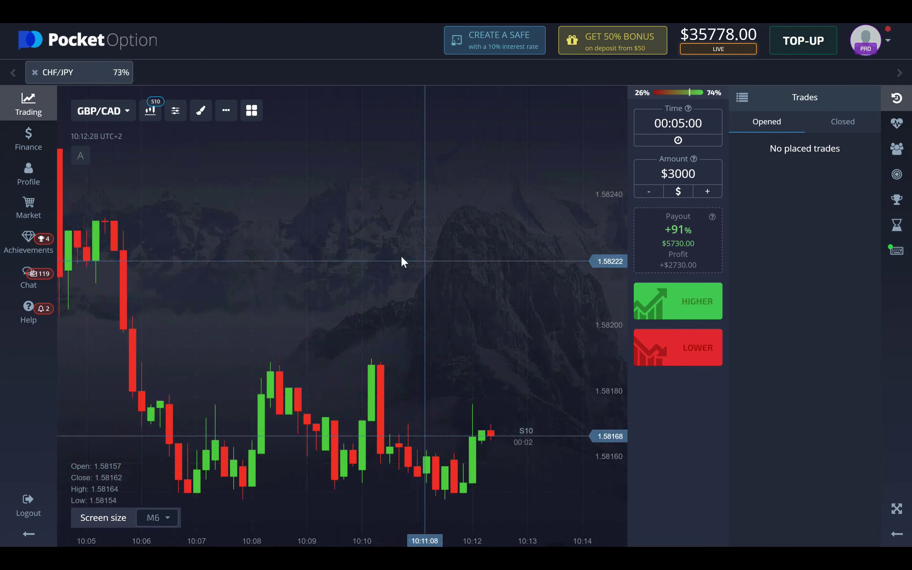
pyautogui.hotkey('alt', 'Tab')
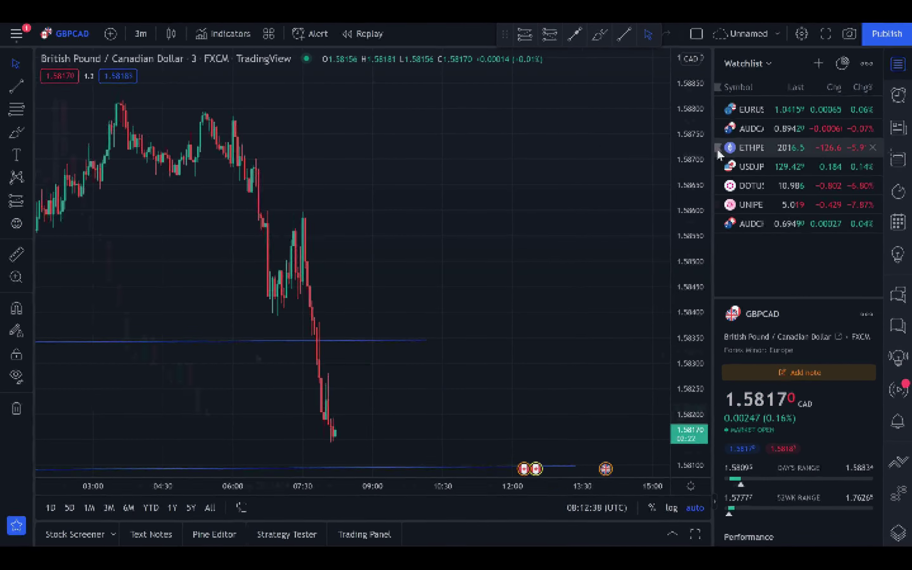
pyautogui.moveTo(717, 148)
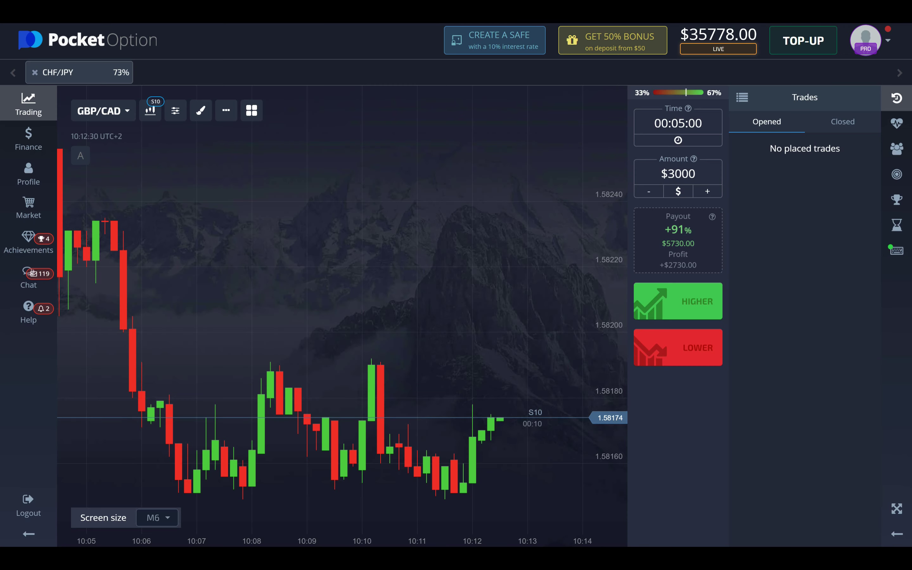
pyautogui.scroll(3, 381, 265)
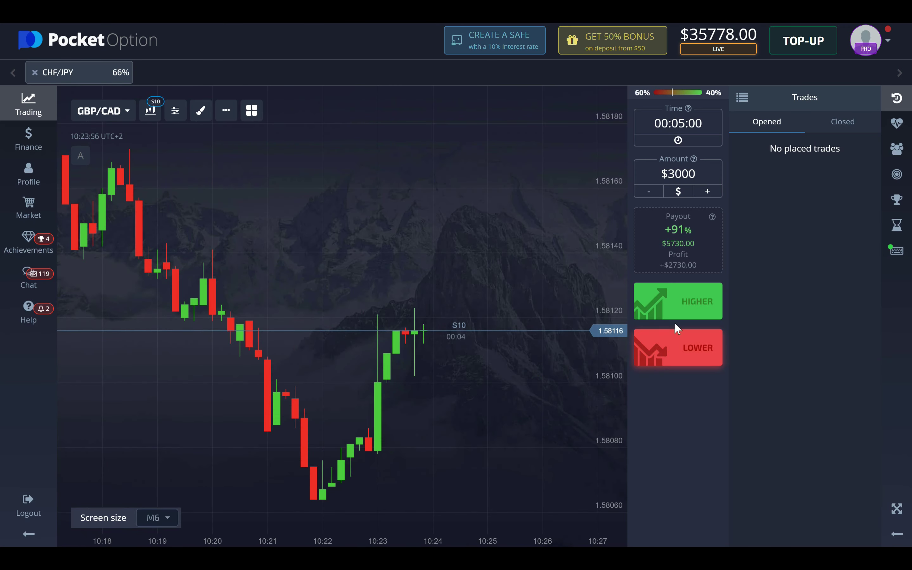
pyautogui.click(689, 306)
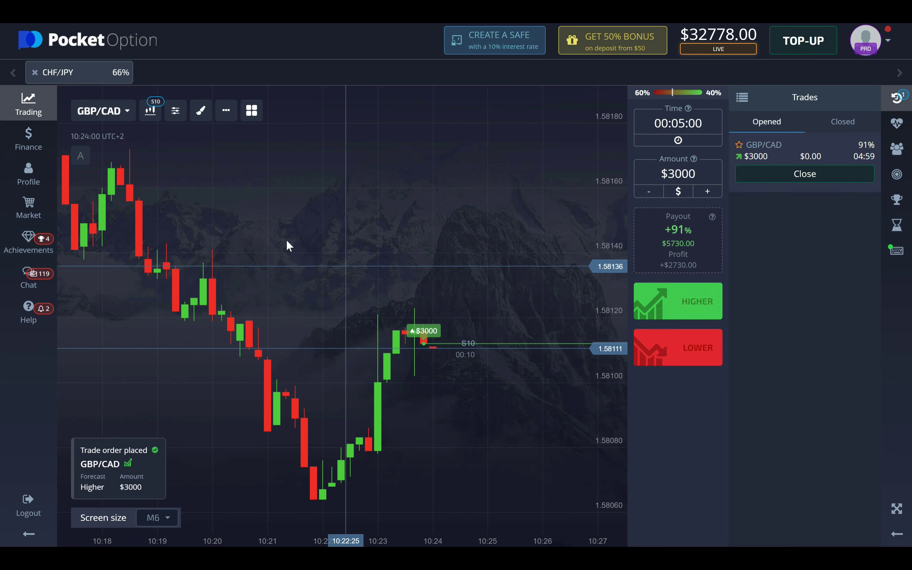
pyautogui.hotkey('alt', 'Tab')
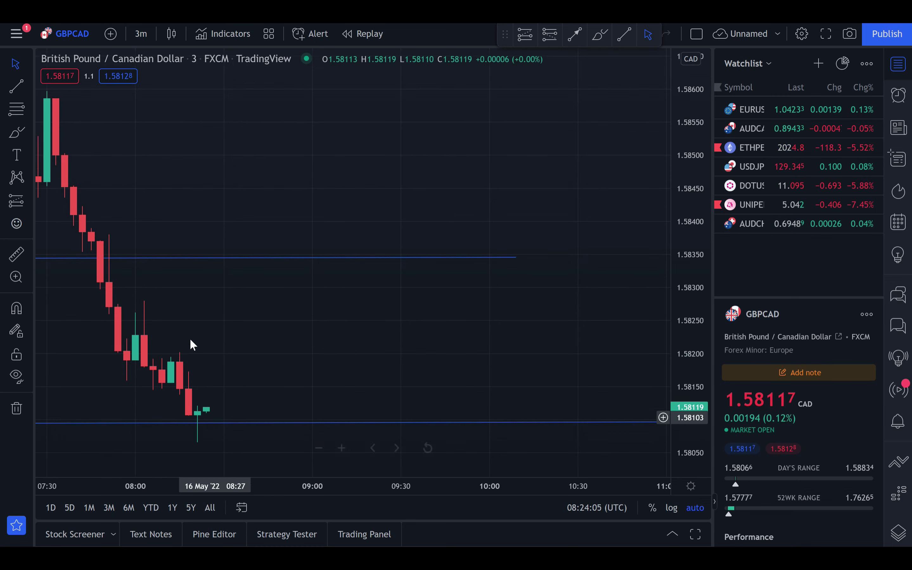
pyautogui.hotkey('alt', 'Tab')
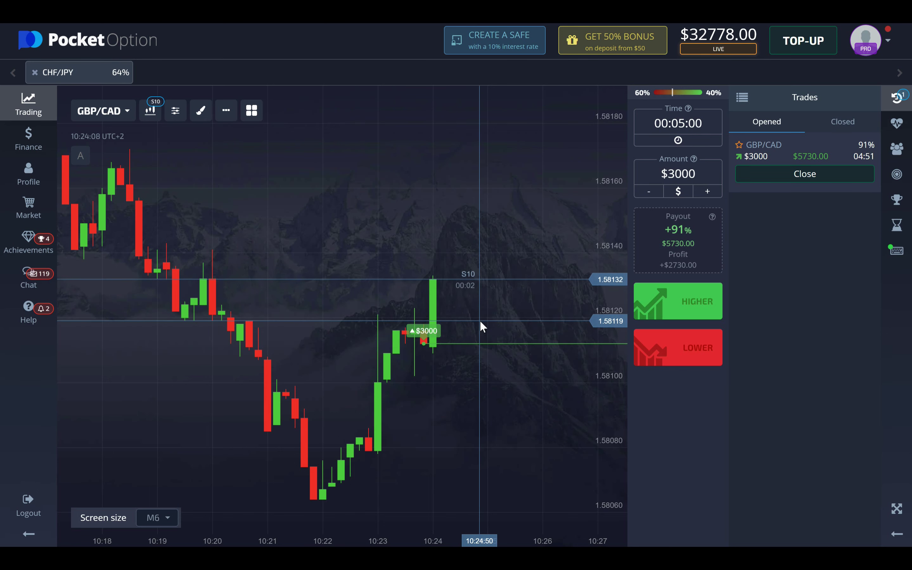